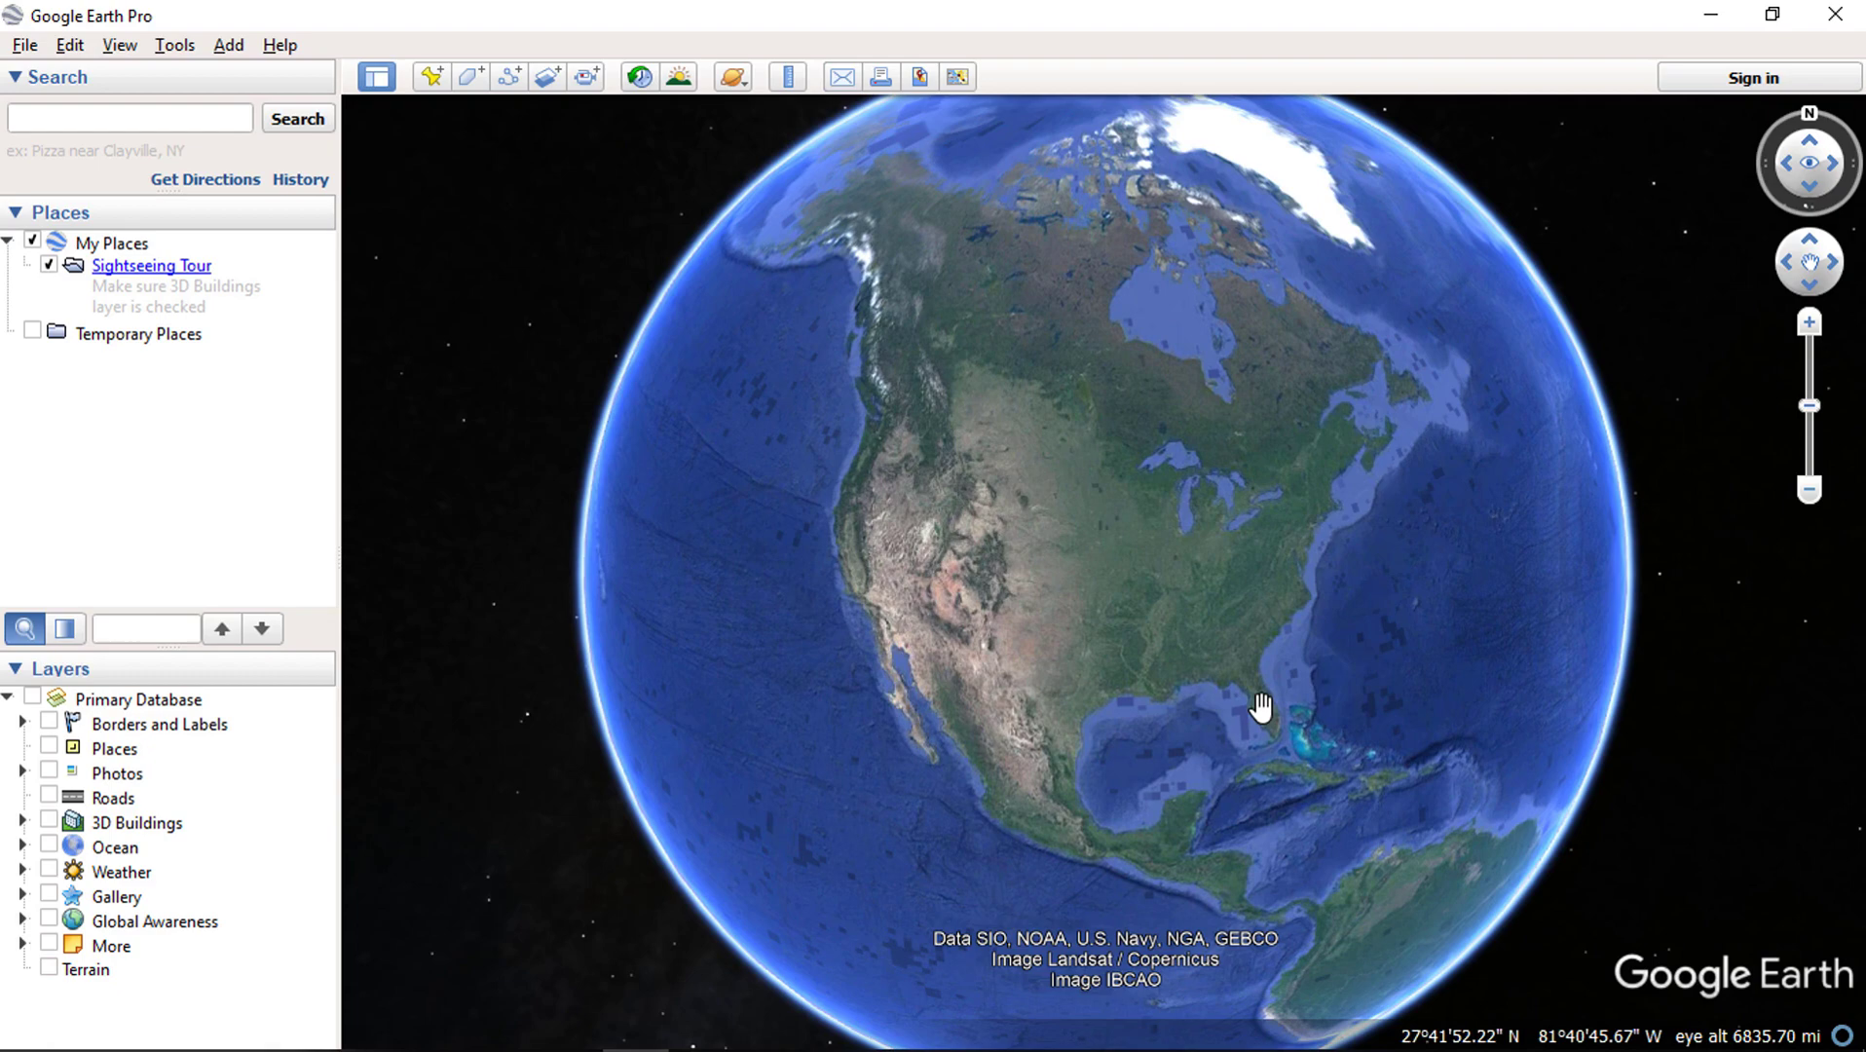
Zoom from the globe to southern Florida and centre the Bahamas in view
{"action": "scroll", "coordinate": [1261, 706], "scroll_direction": "up", "scroll_amount": 3}
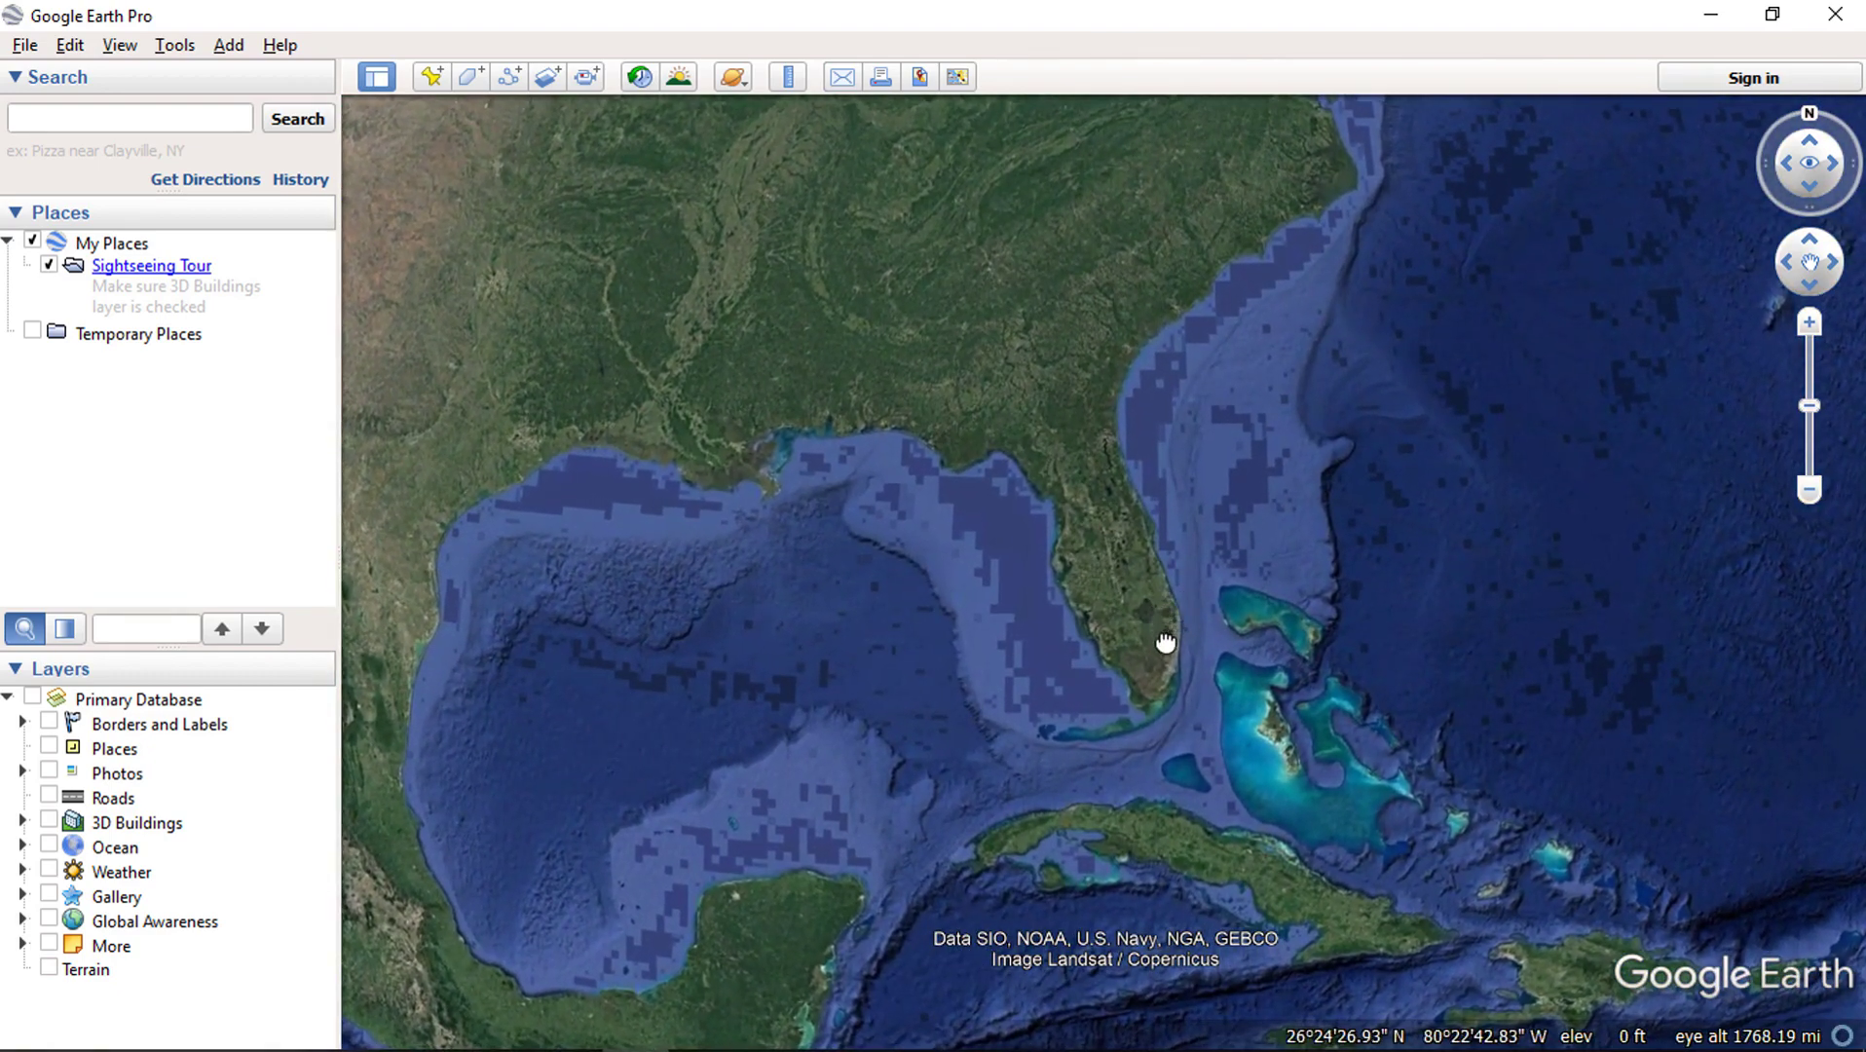
{"action": "scroll", "coordinate": [1165, 643], "scroll_direction": "up", "scroll_amount": 3}
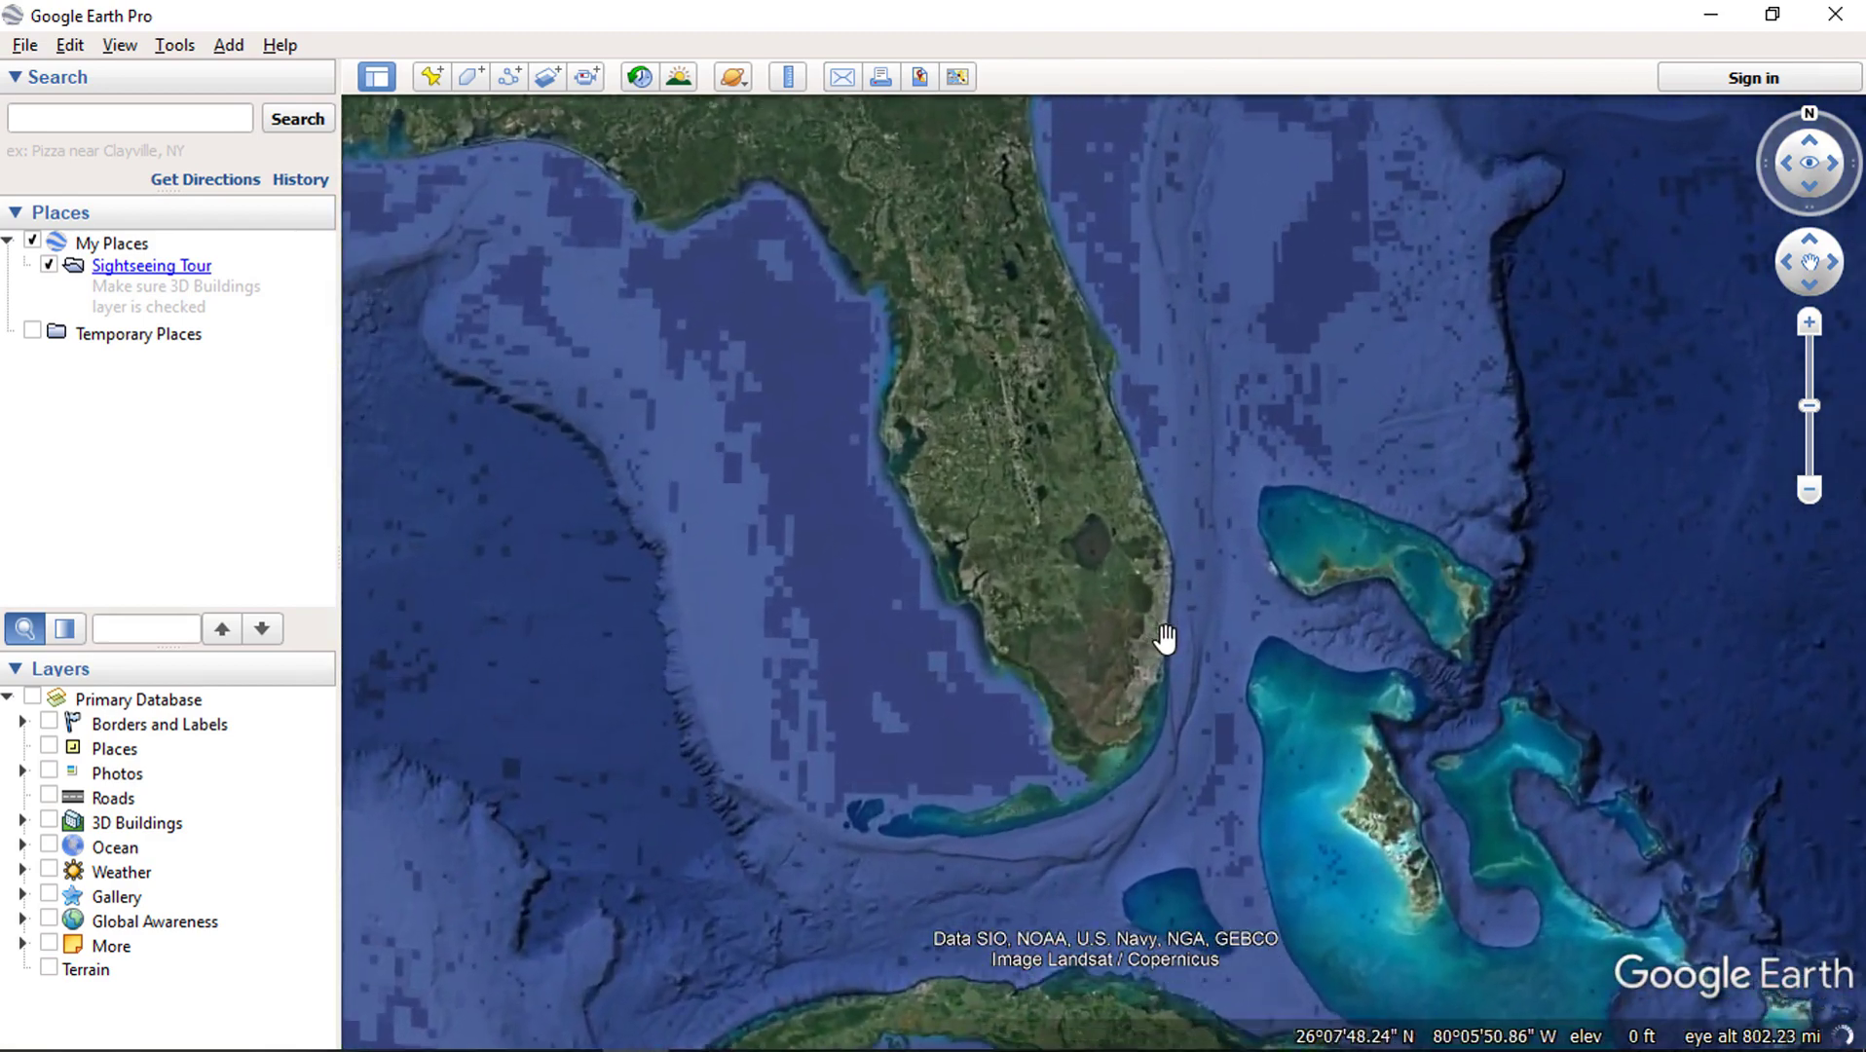
{"action": "left_click_drag", "start_coordinate": [1241, 666], "coordinate": [653, 379]}
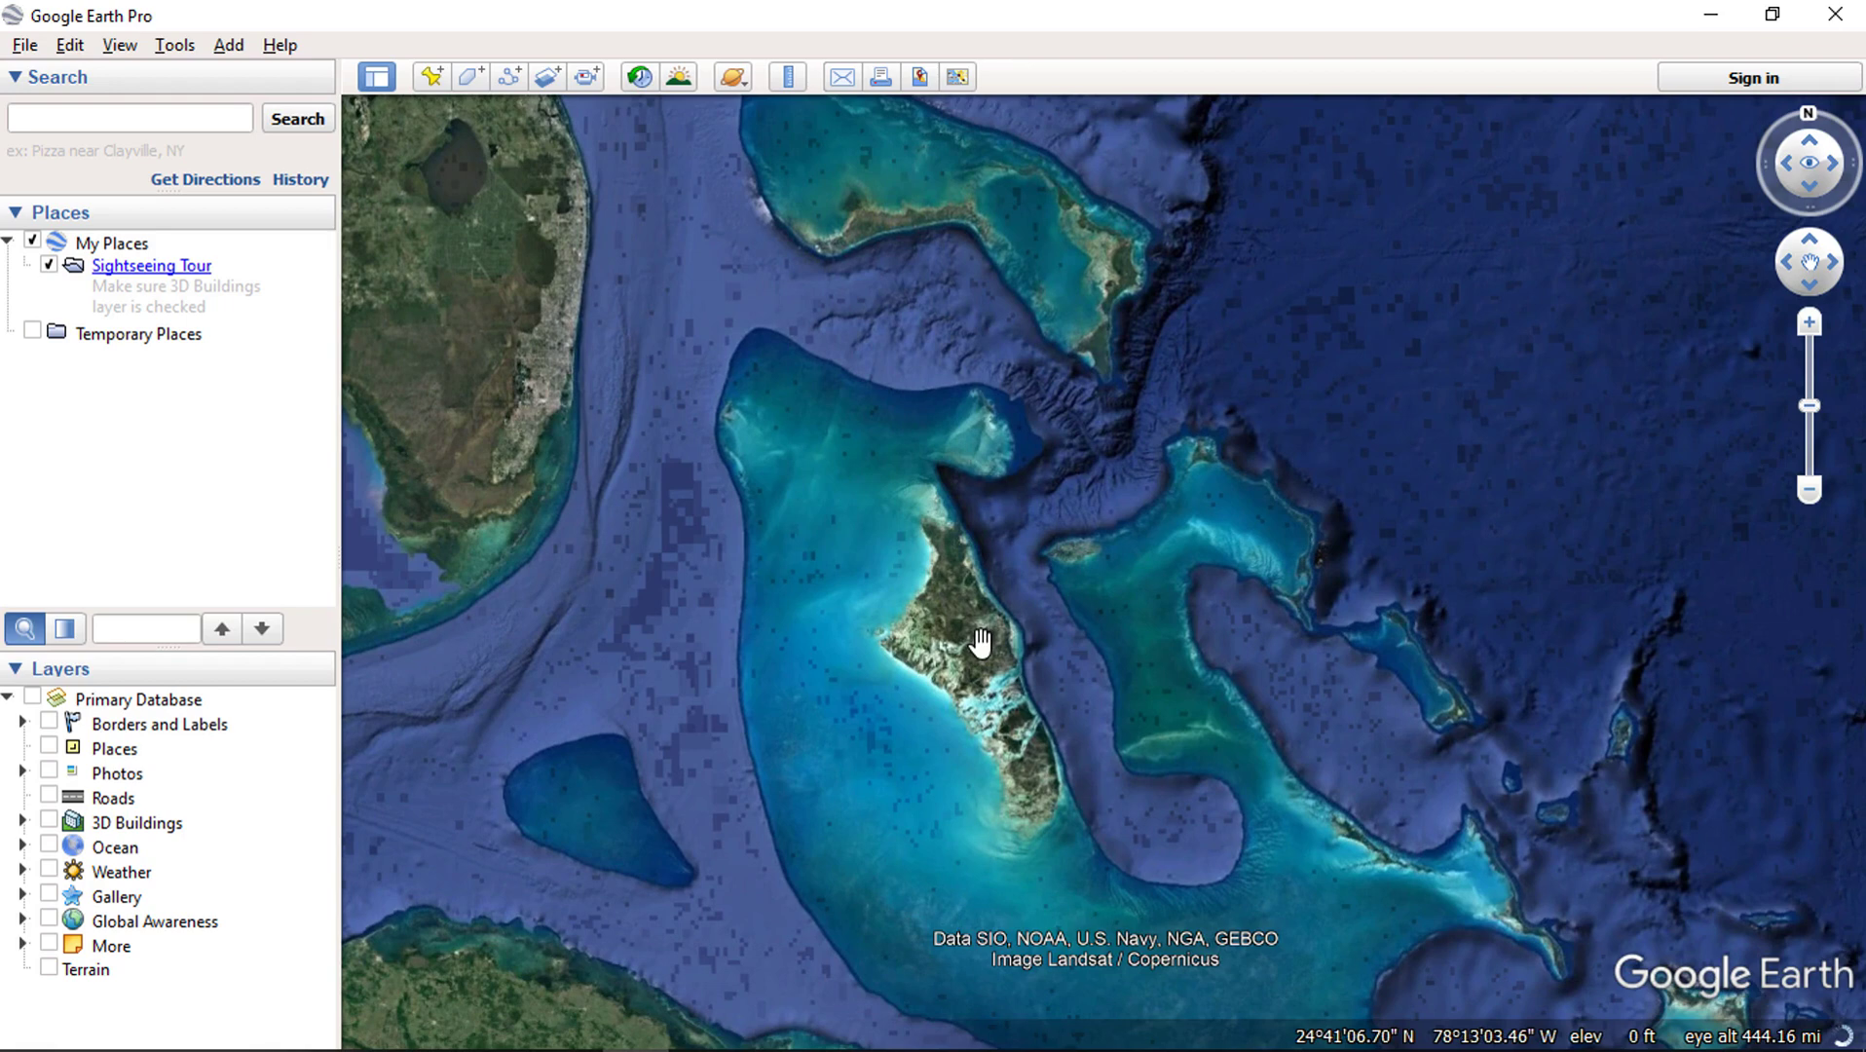
{"action": "left_click", "coordinate": [433, 77]}
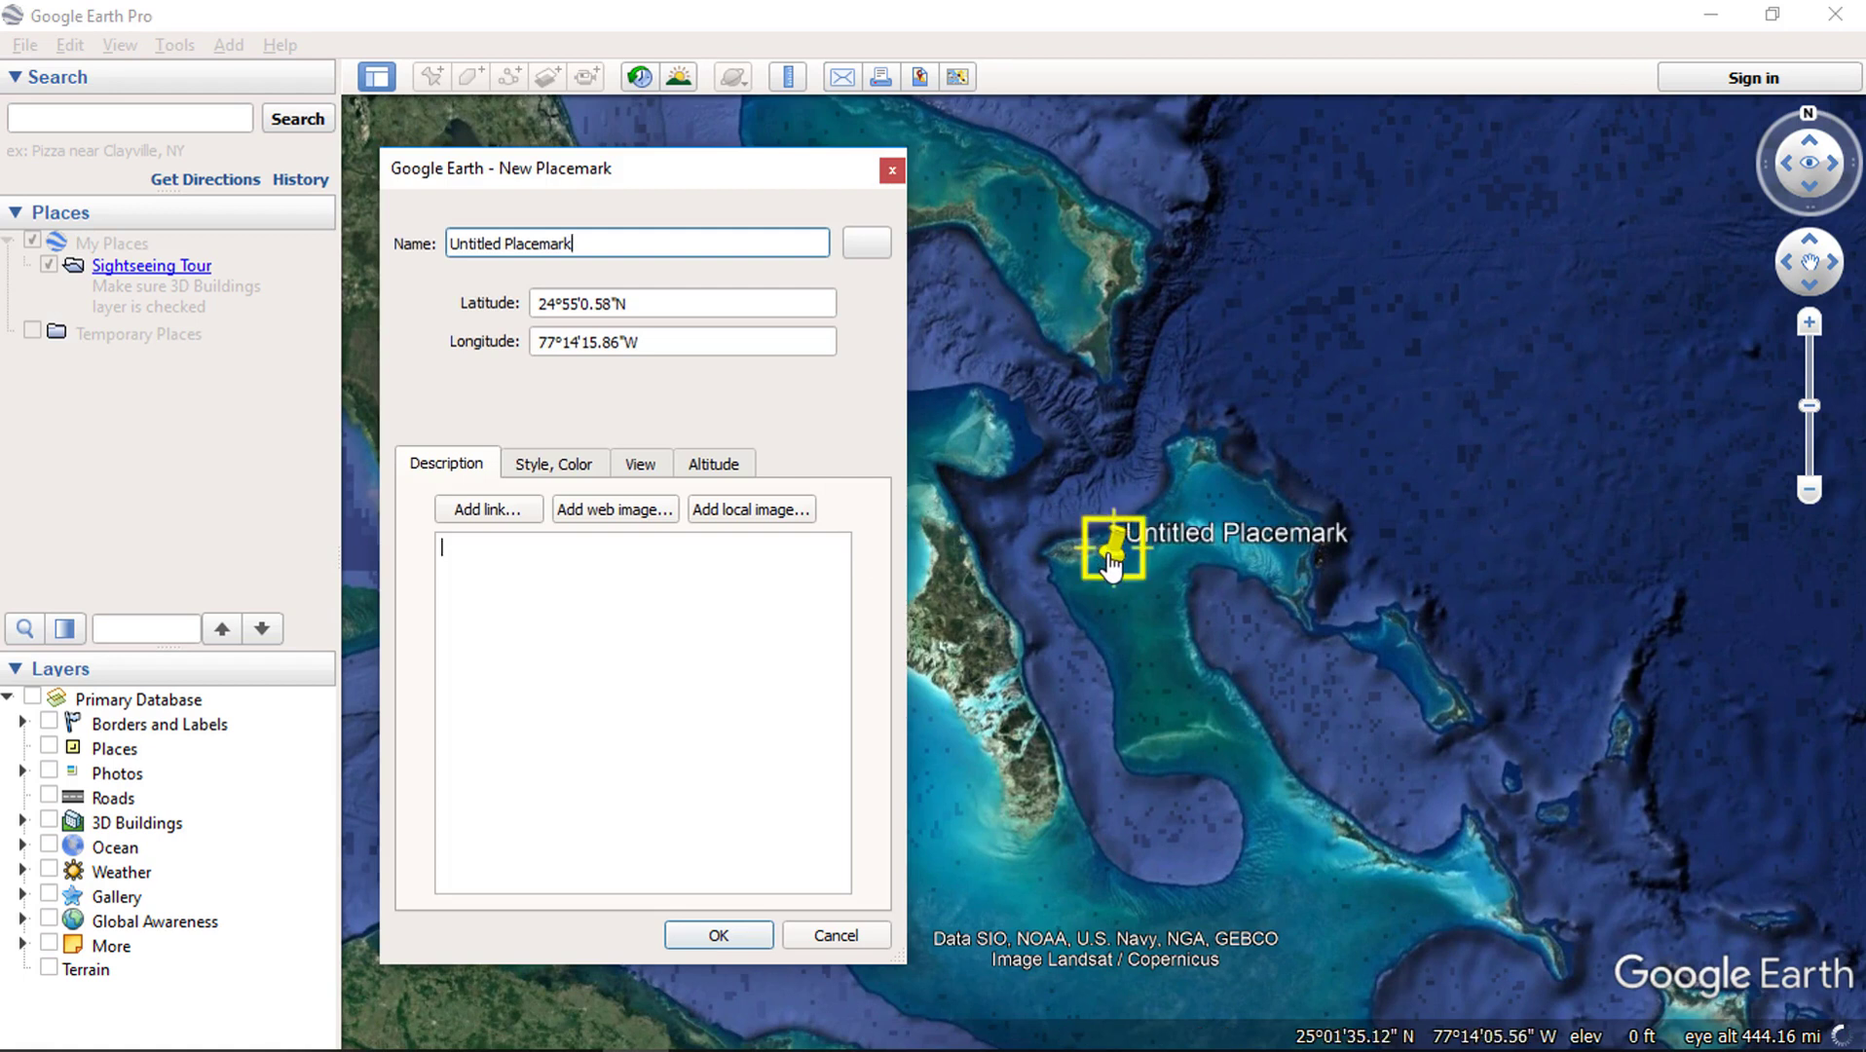
{"action": "left_click_drag", "start_coordinate": [1108, 550], "coordinate": [956, 657]}
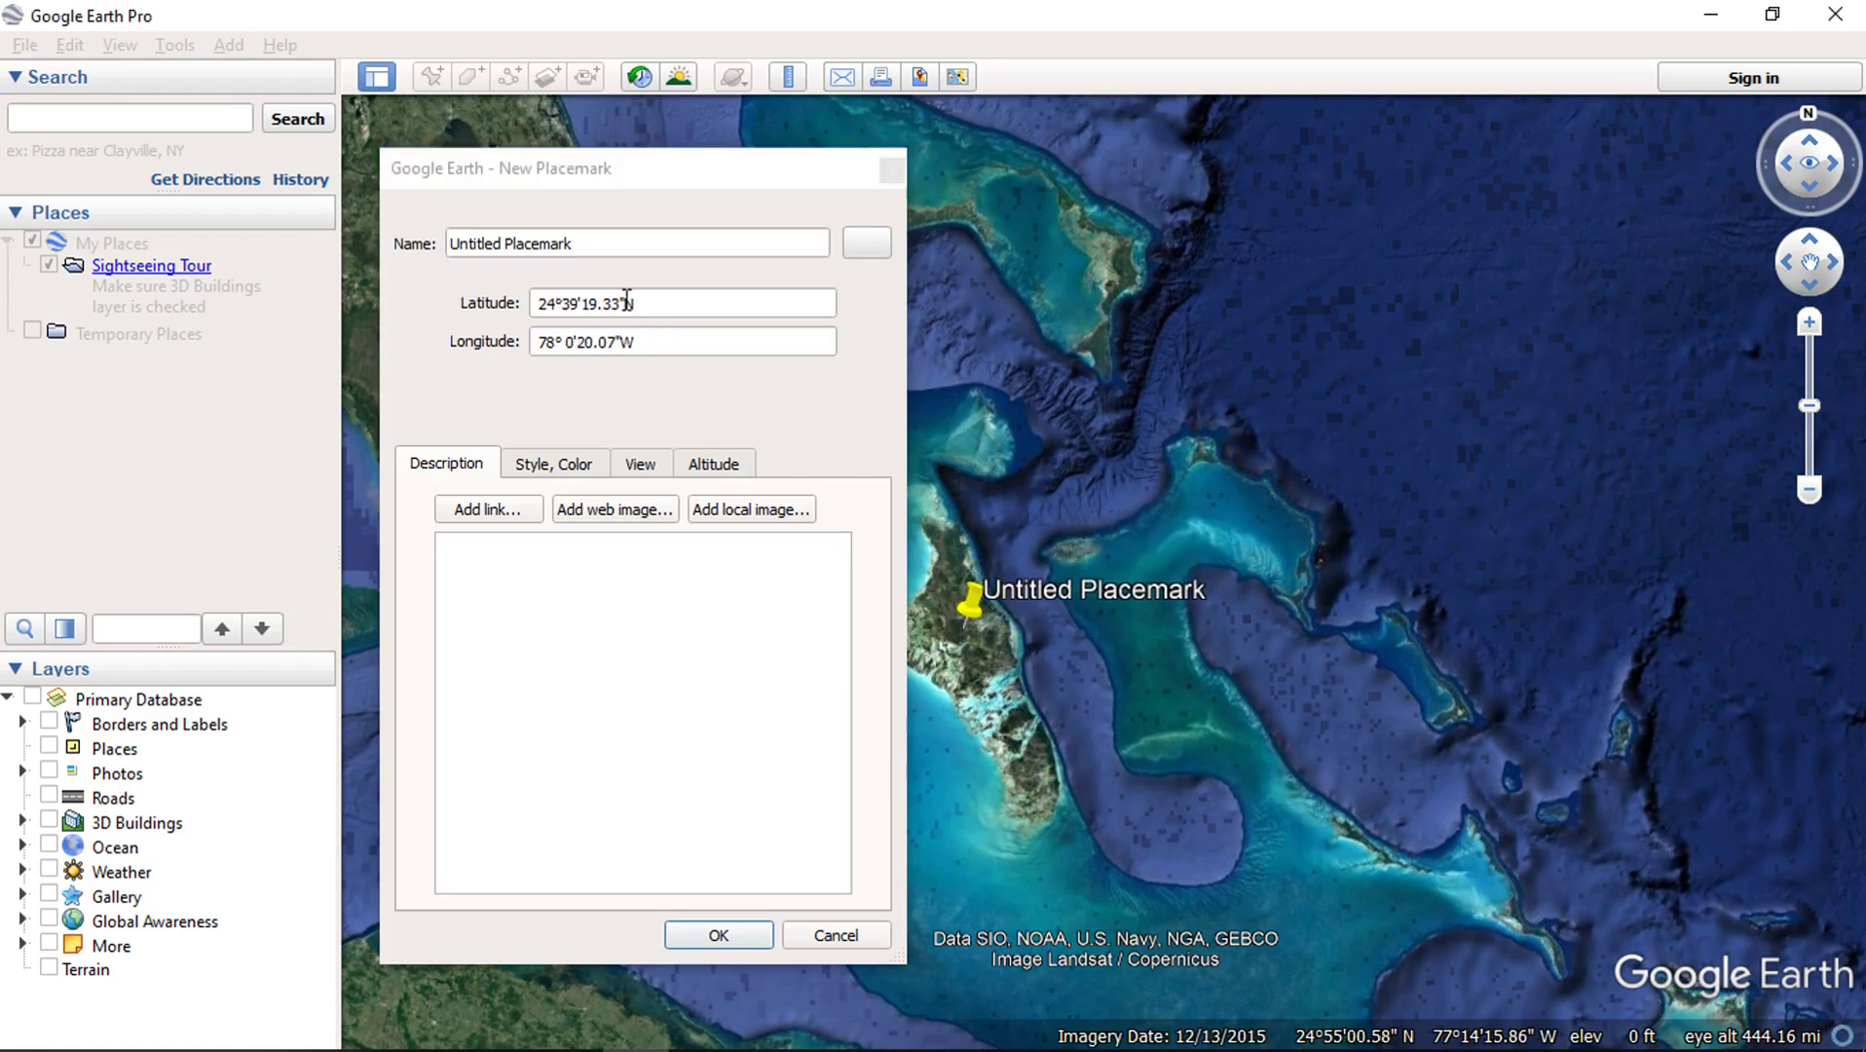
{"action": "left_click", "coordinate": [697, 306]}
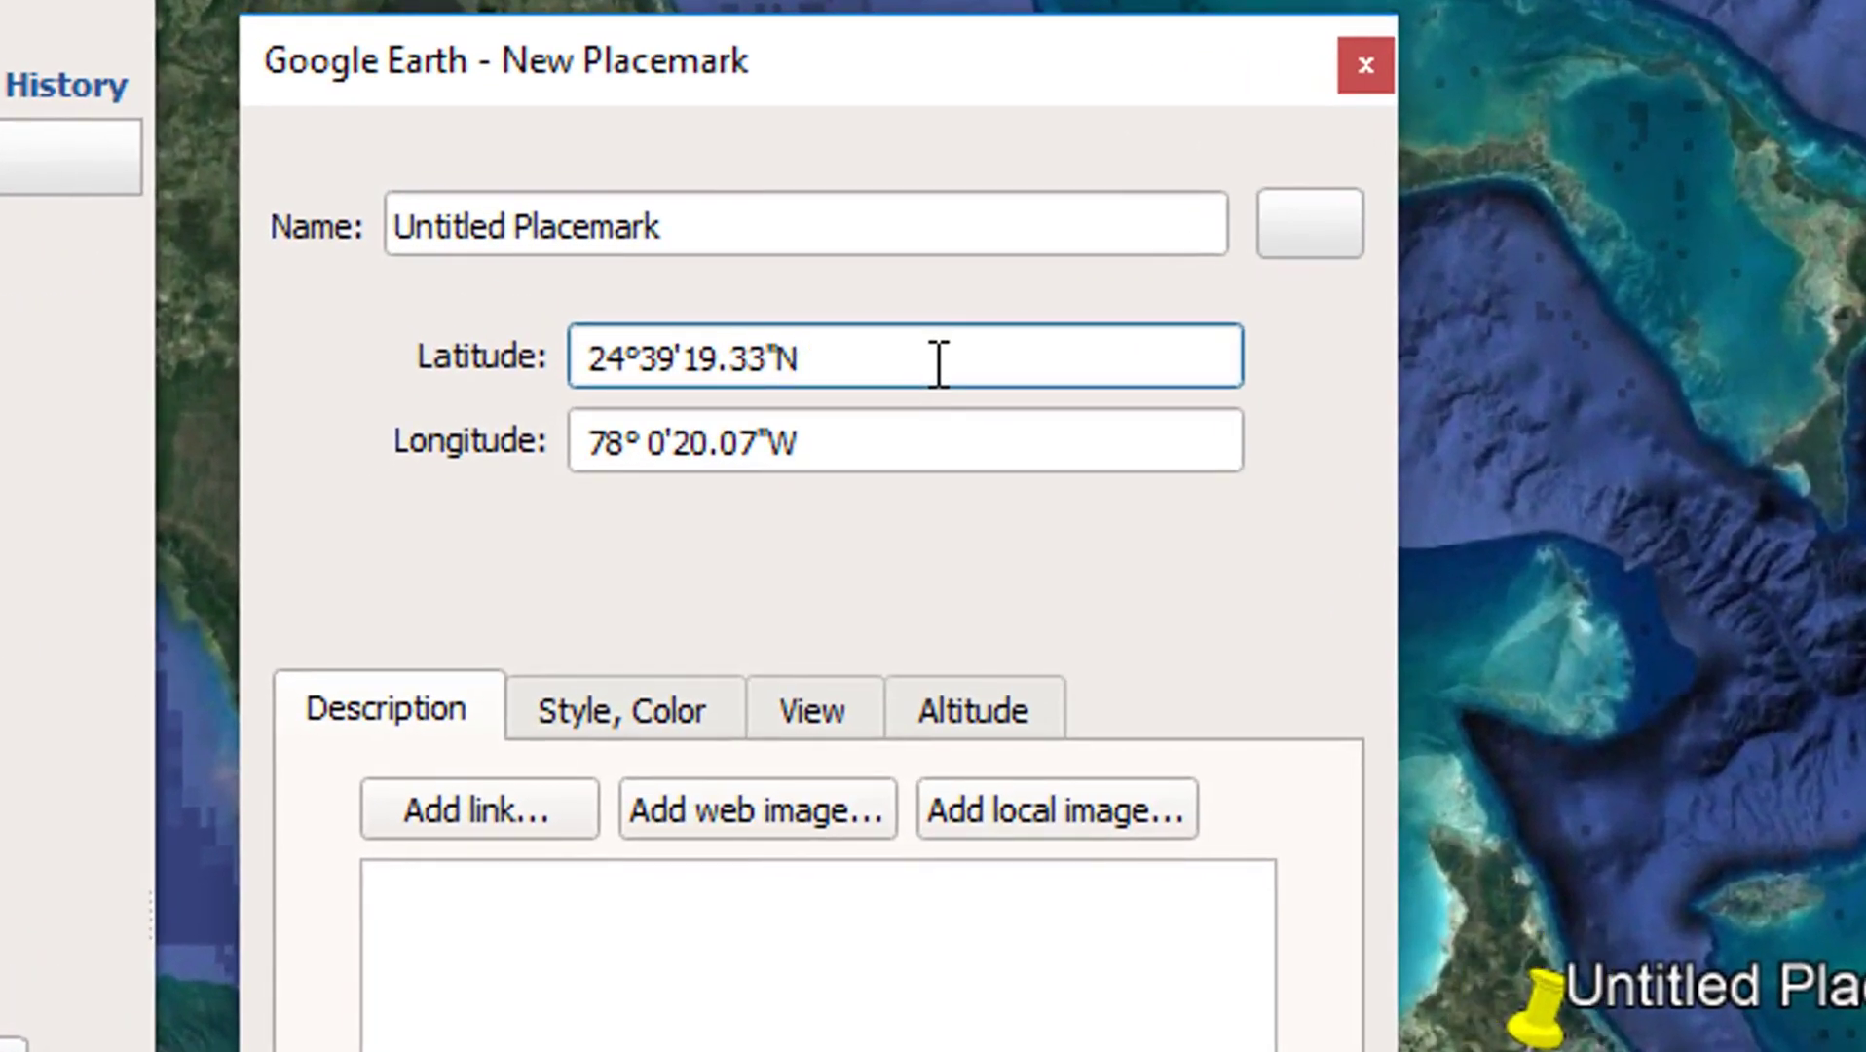
{"action": "left_click_drag", "start_coordinate": [587, 359], "coordinate": [646, 350]}
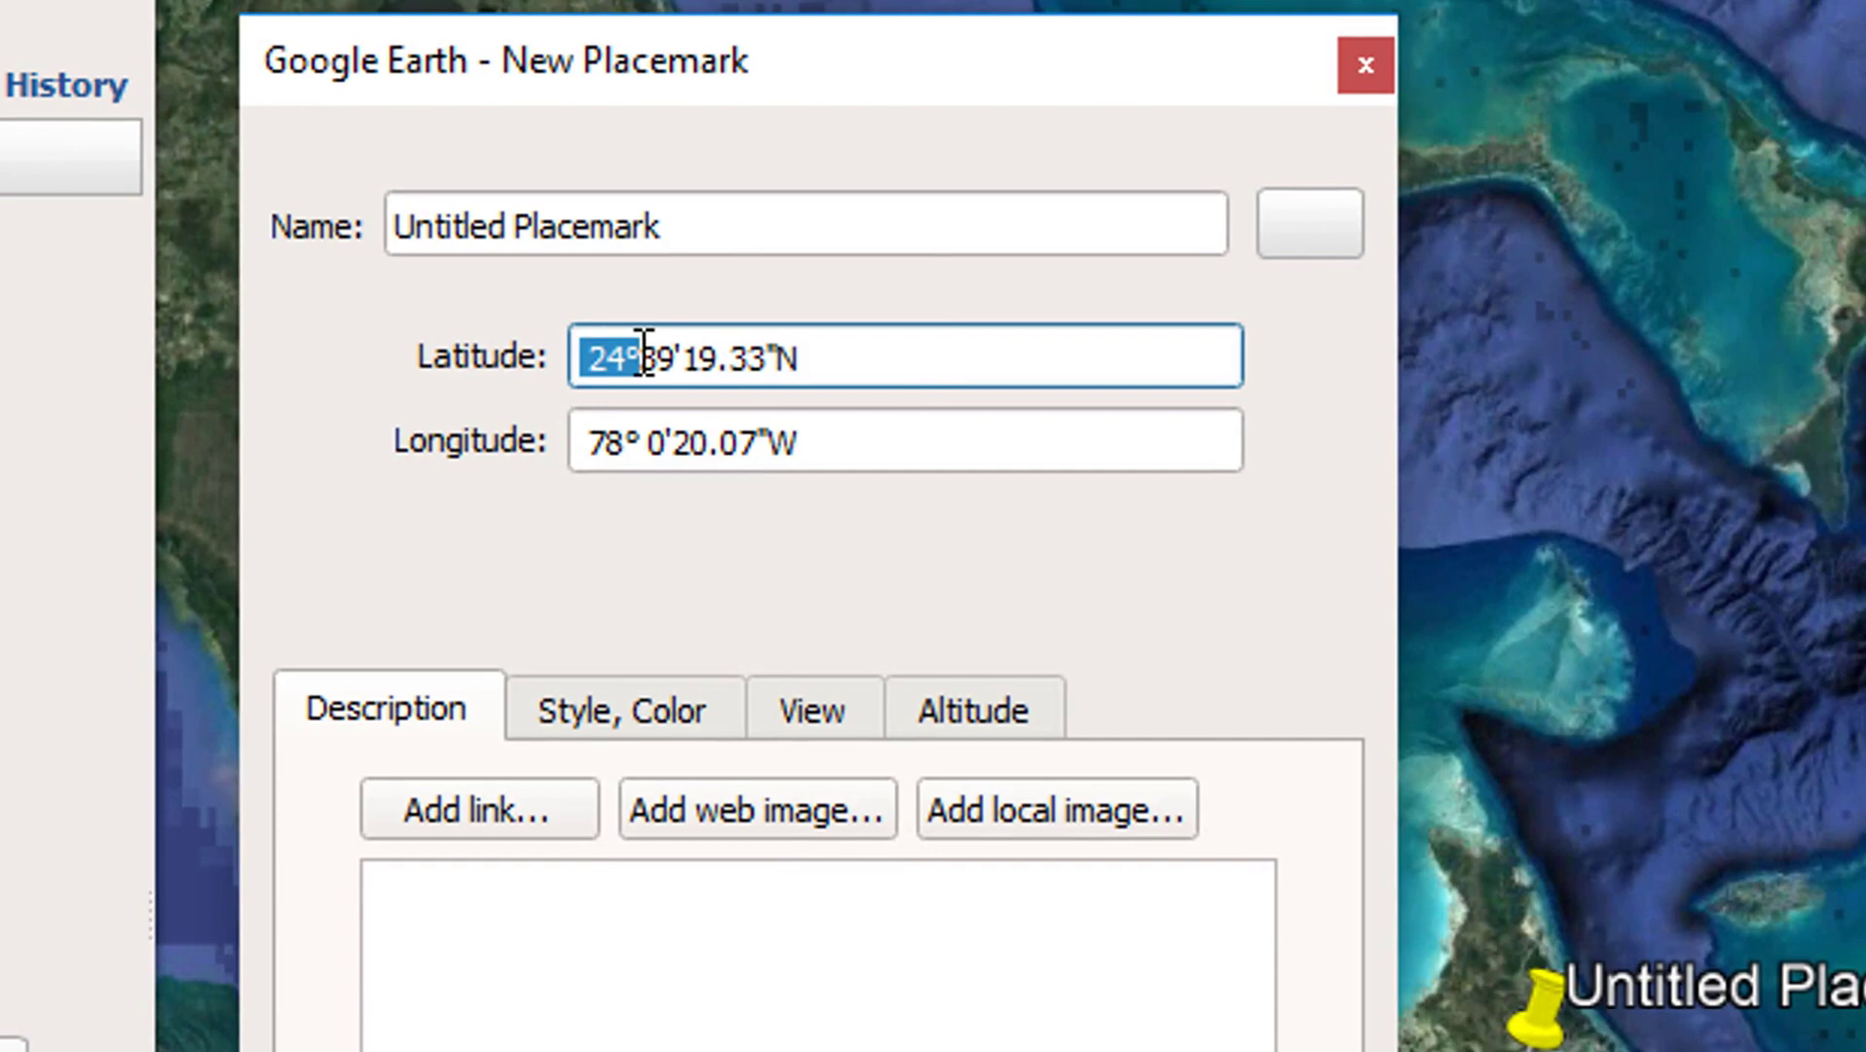
{"action": "left_click", "coordinate": [683, 366]}
{"action": "double_click", "coordinate": [650, 373]}
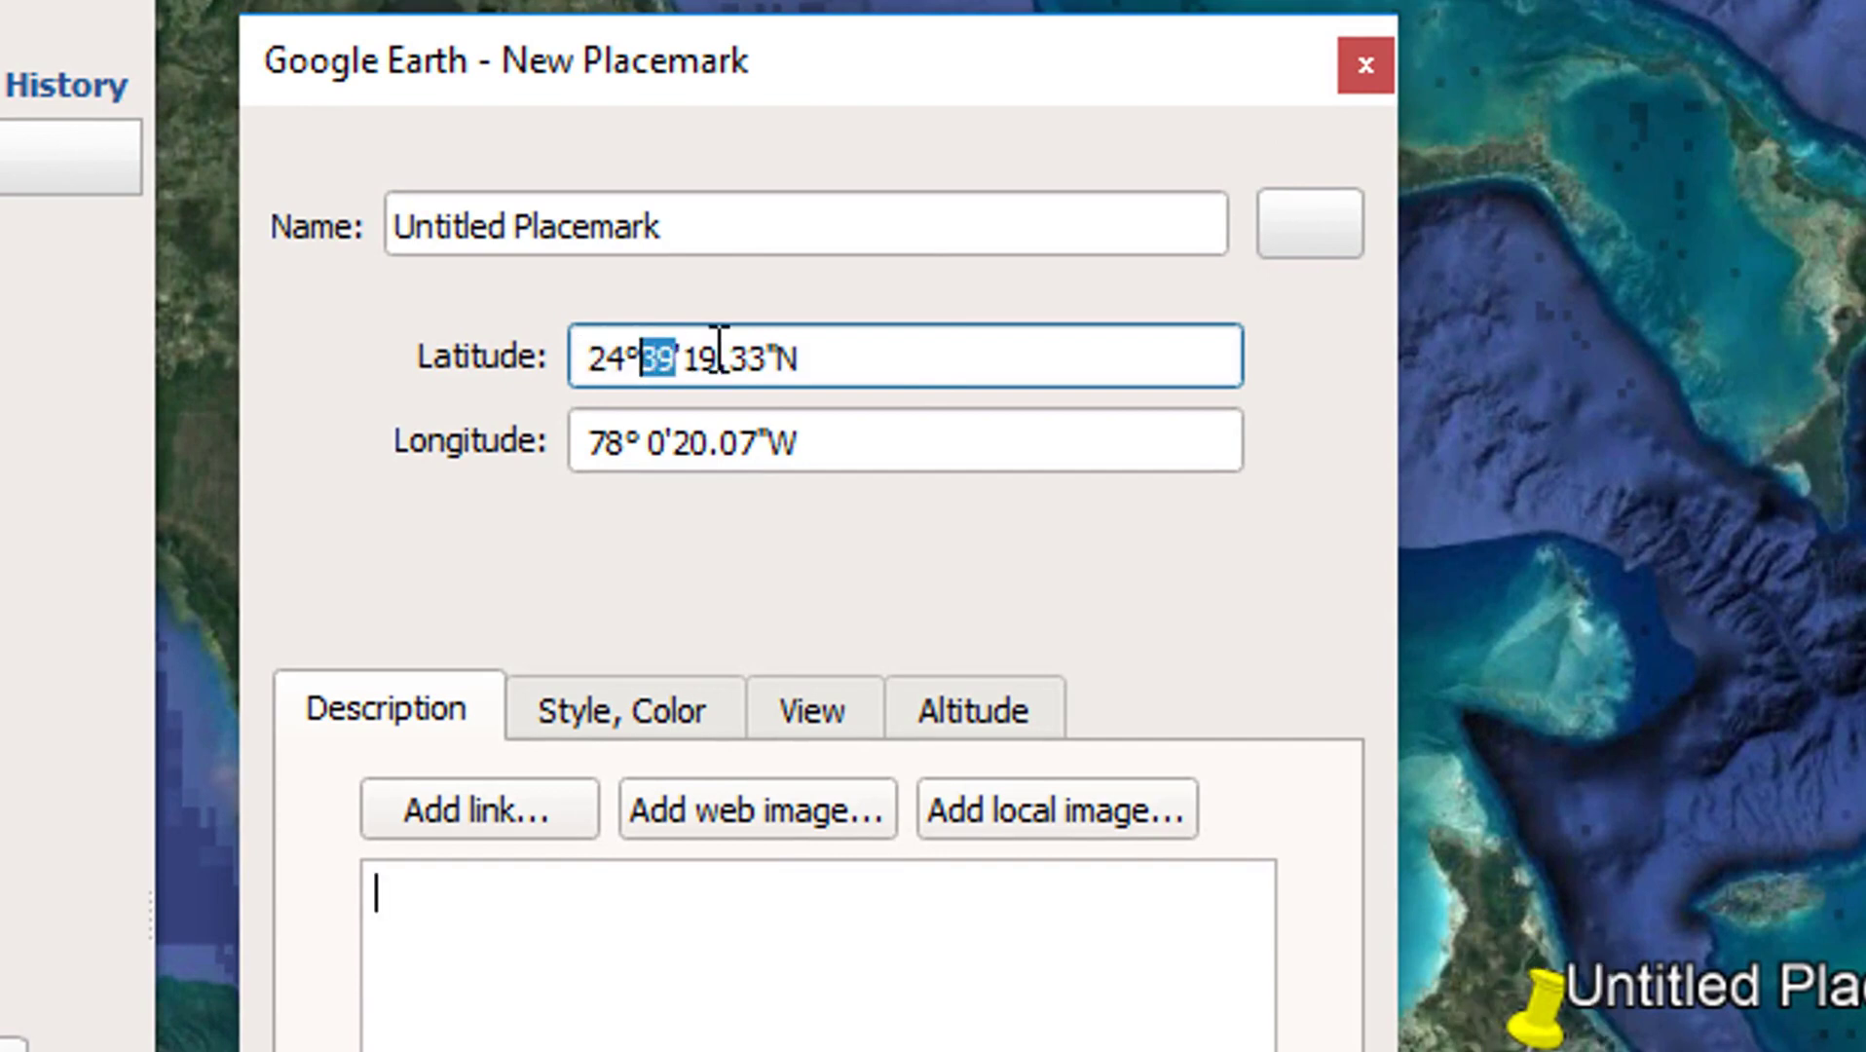
{"action": "left_click_drag", "start_coordinate": [808, 366], "coordinate": [684, 356]}
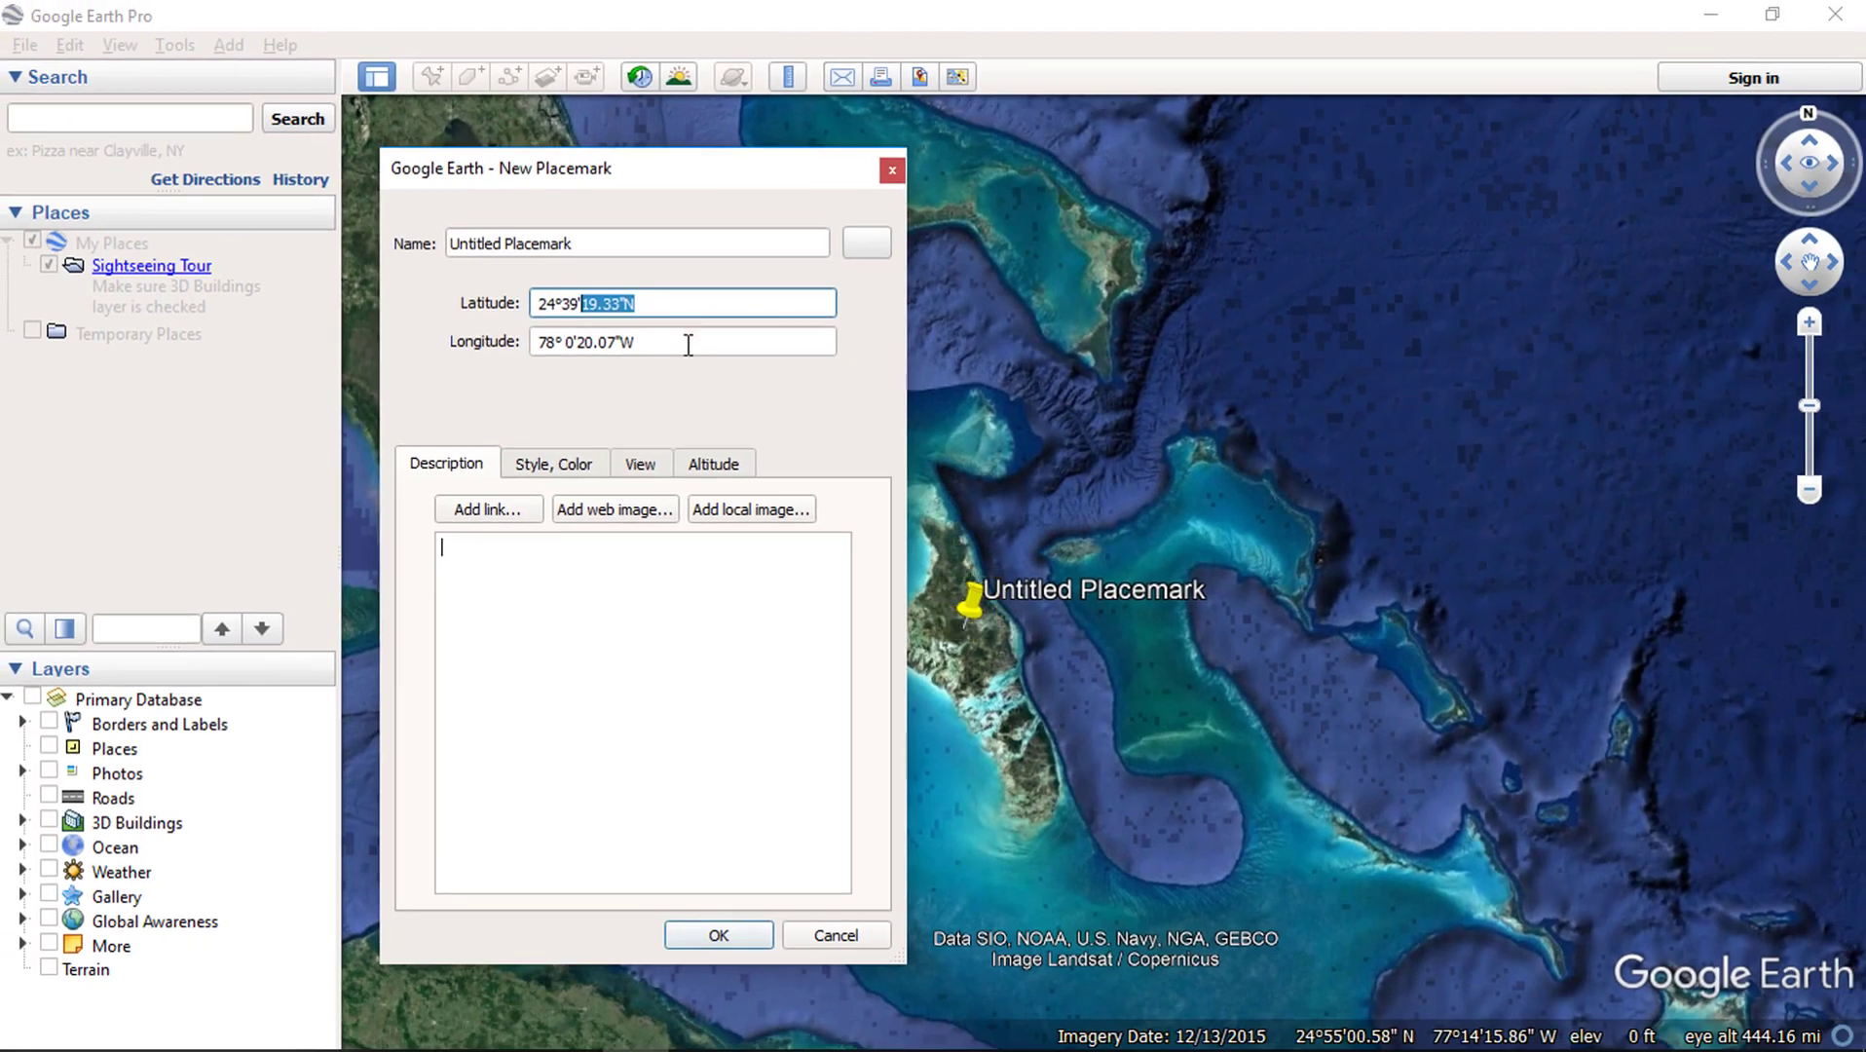
{"action": "left_click", "coordinate": [688, 341]}
{"action": "key", "text": "Tab"}
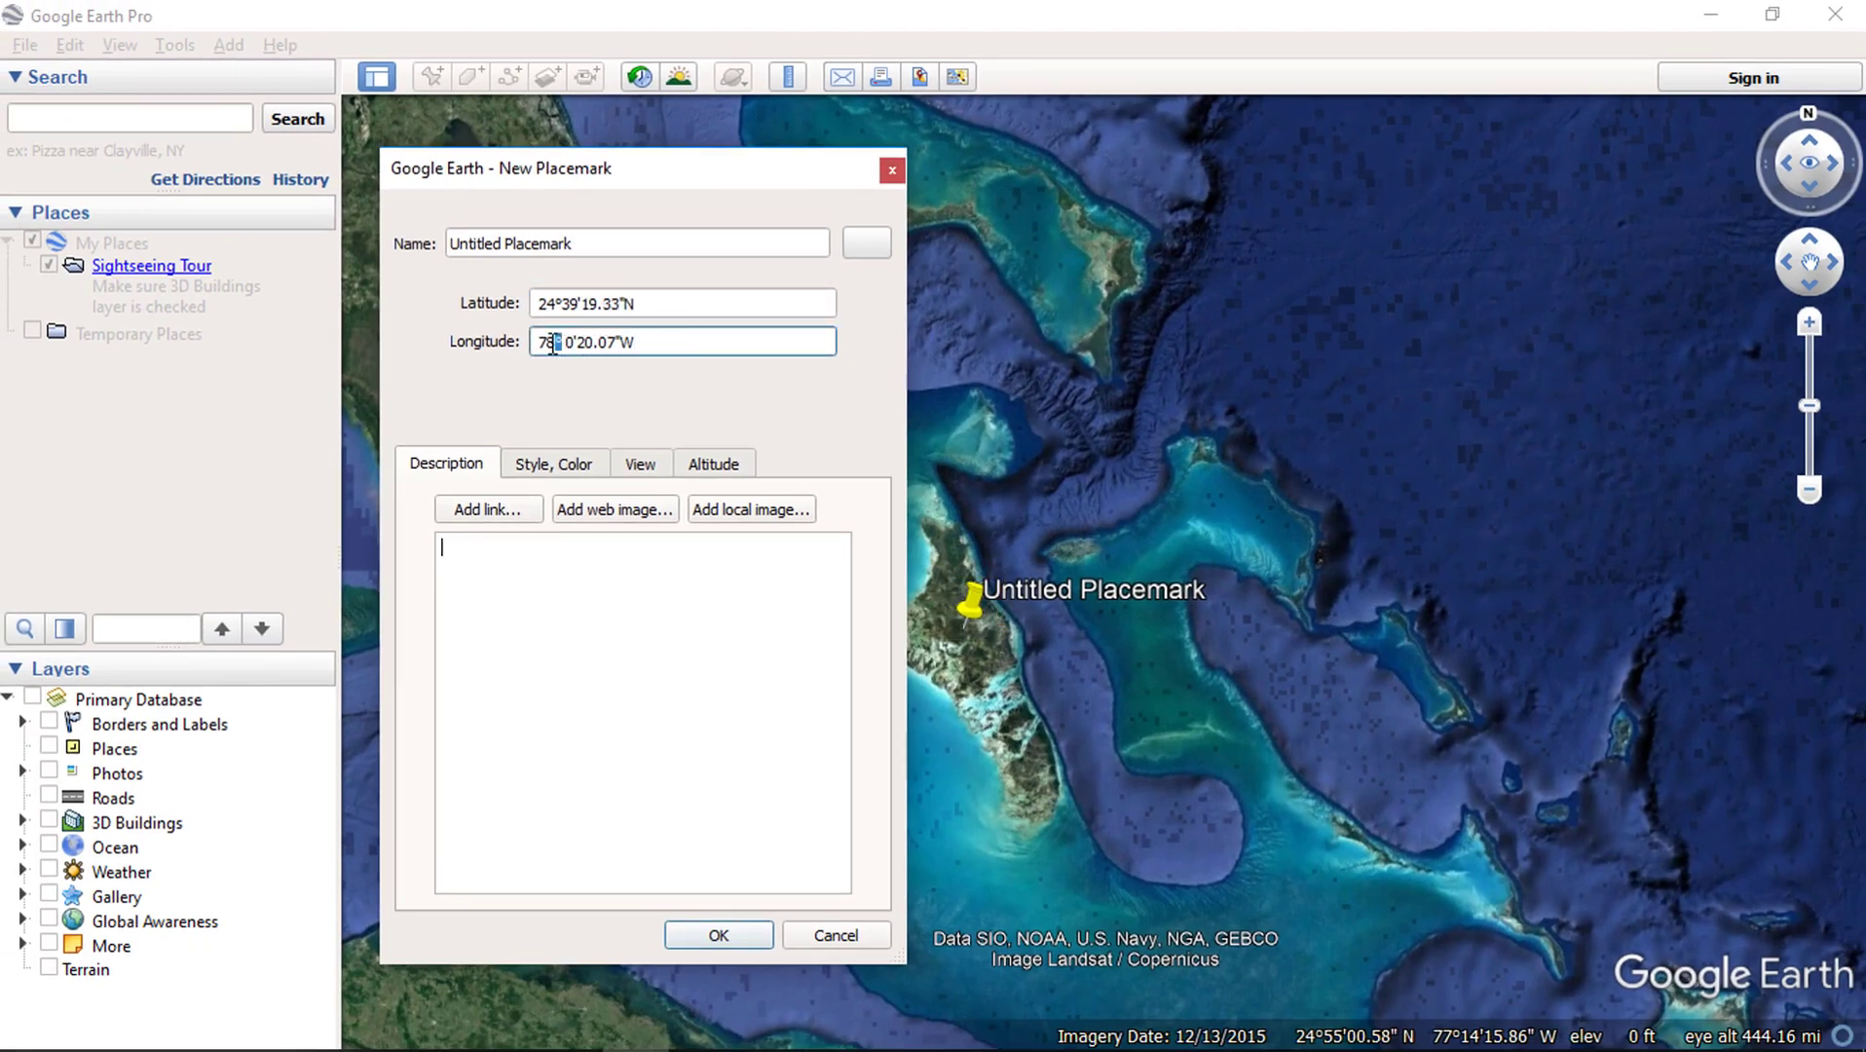
{"action": "left_click", "coordinate": [833, 935]}
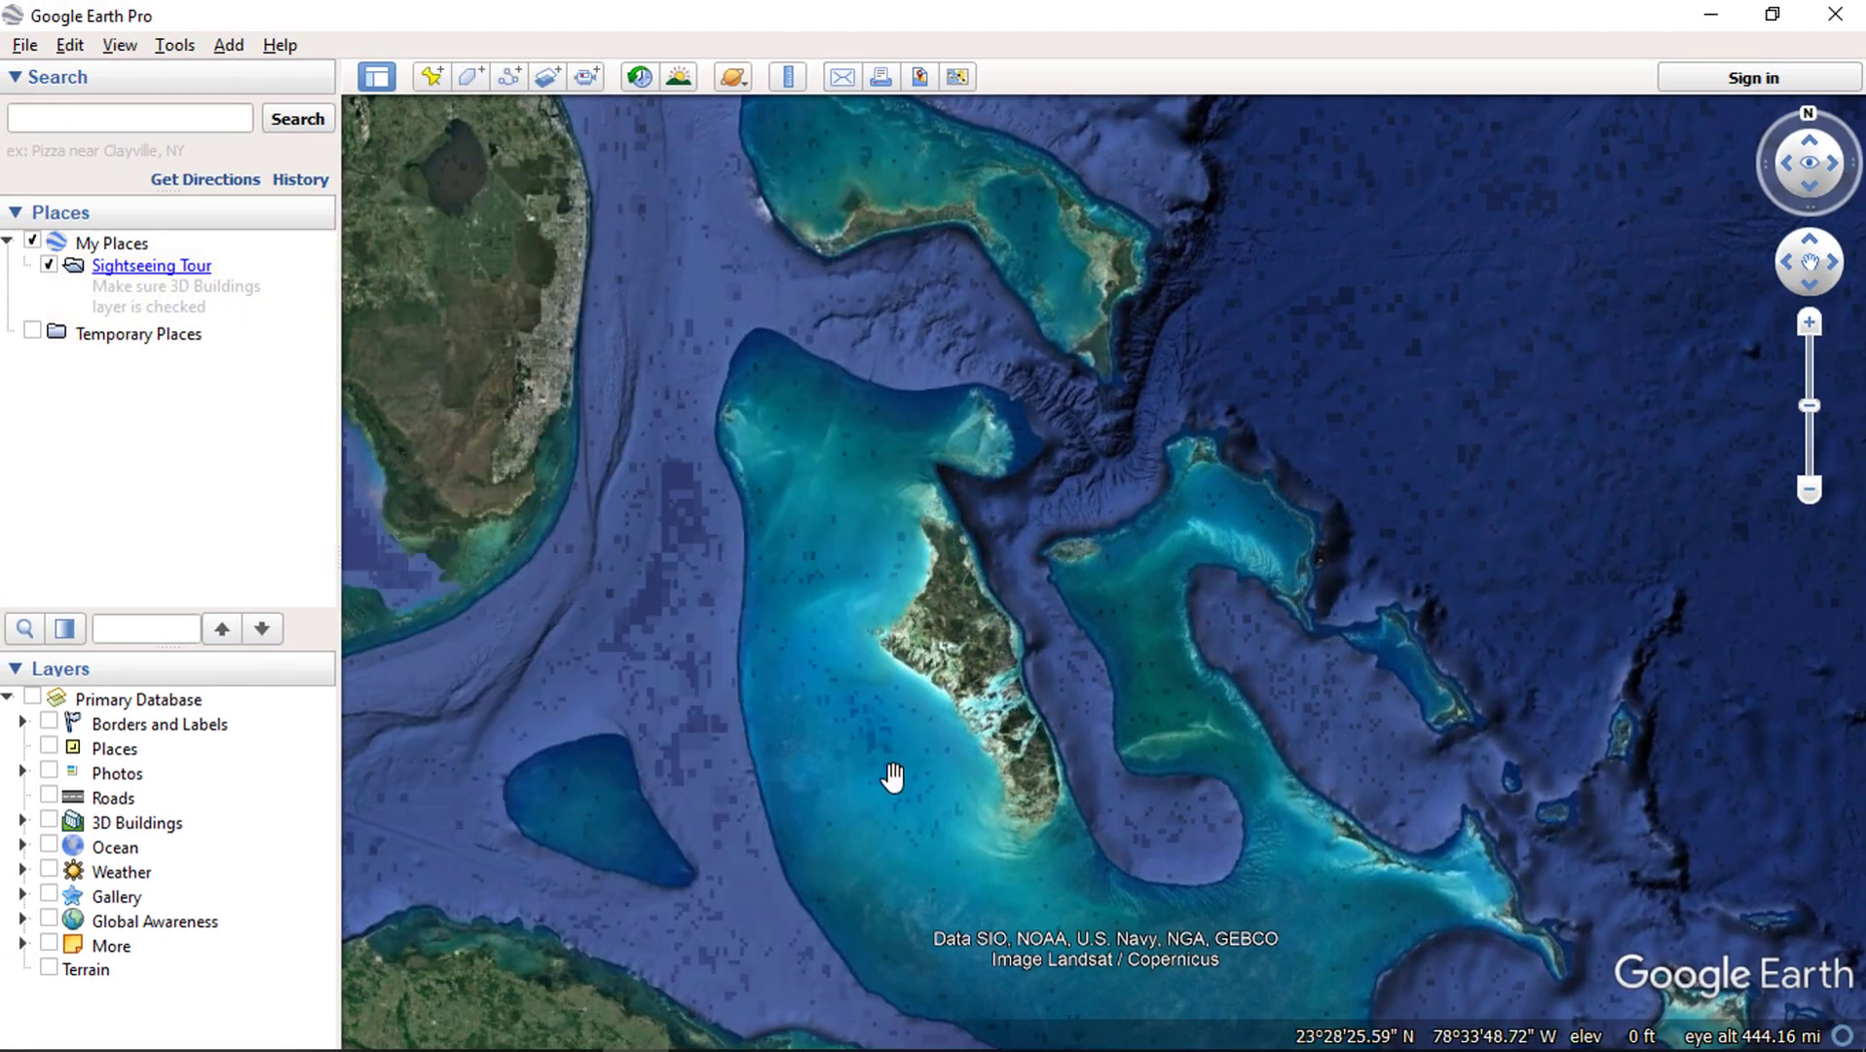
In Tools > Options, set Show Lat/Long to Decimal Degrees and units to Meters, Kilometers
{"action": "left_click", "coordinate": [187, 46]}
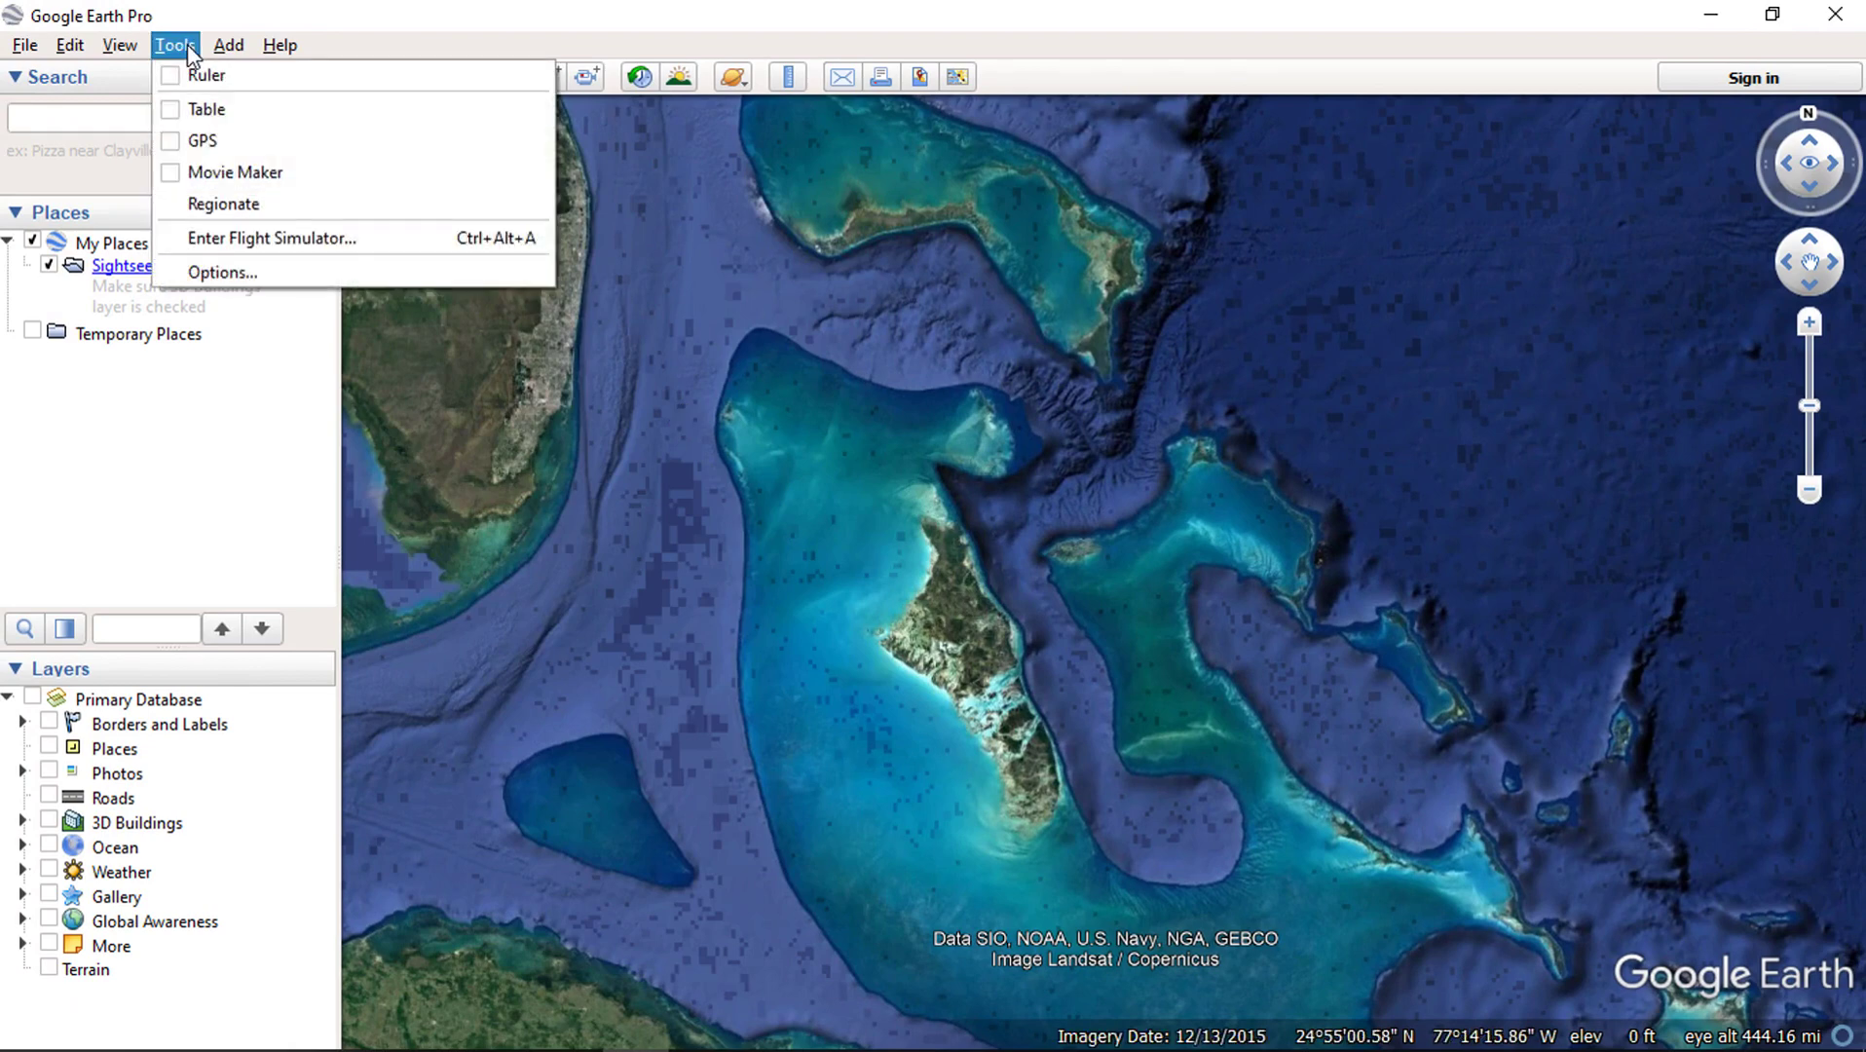
{"action": "left_click", "coordinate": [224, 274]}
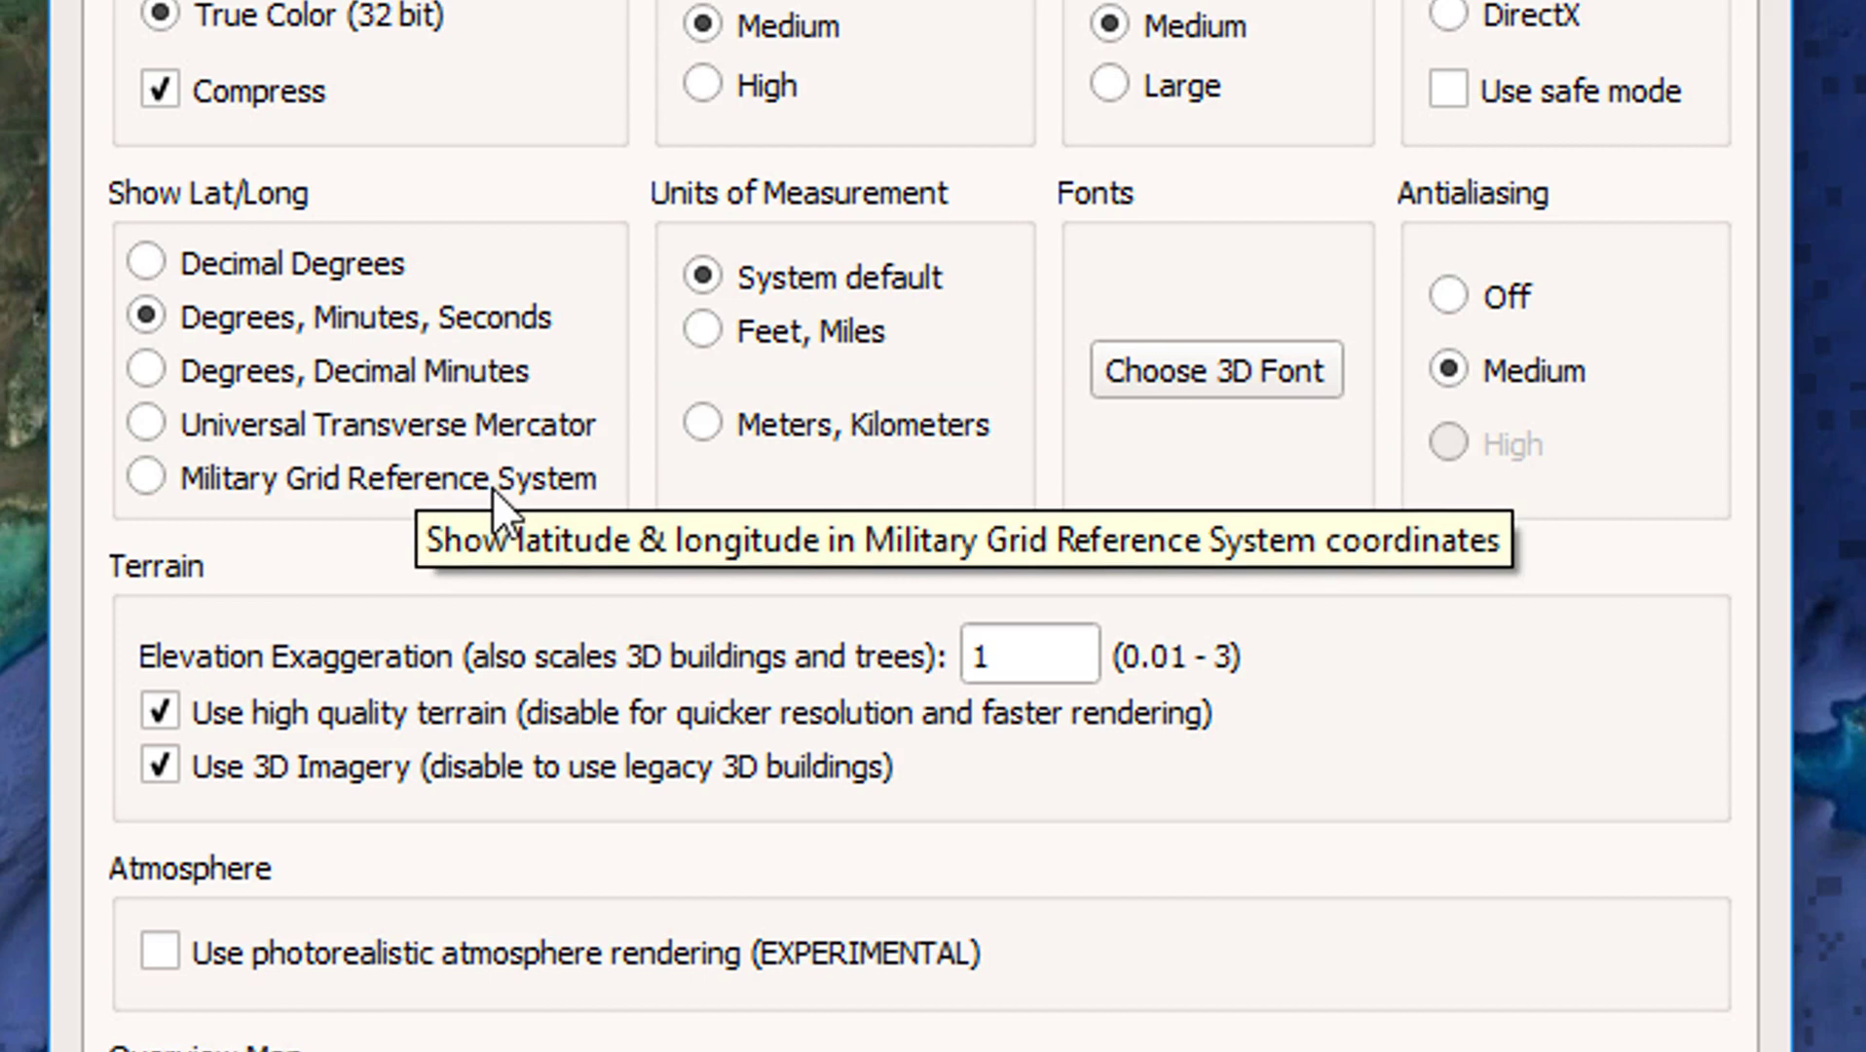
{"action": "left_click", "coordinate": [148, 262]}
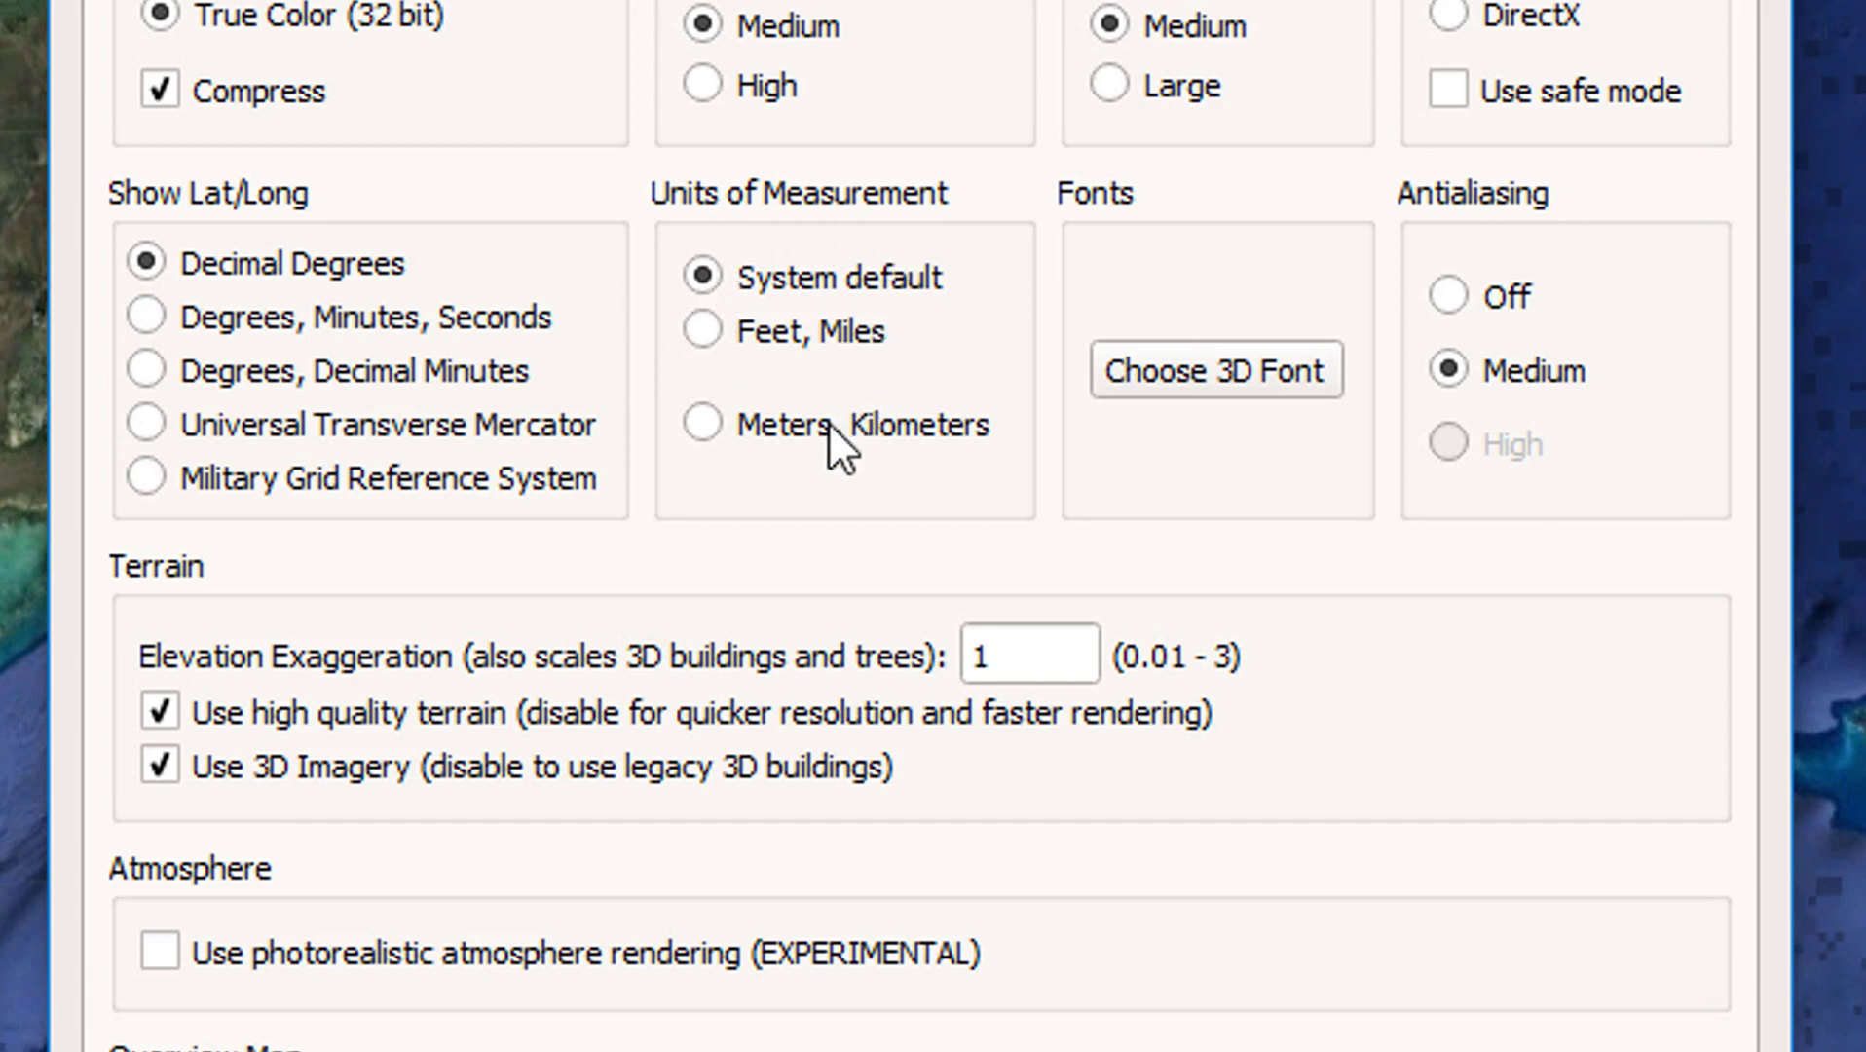
{"action": "left_click", "coordinate": [703, 424]}
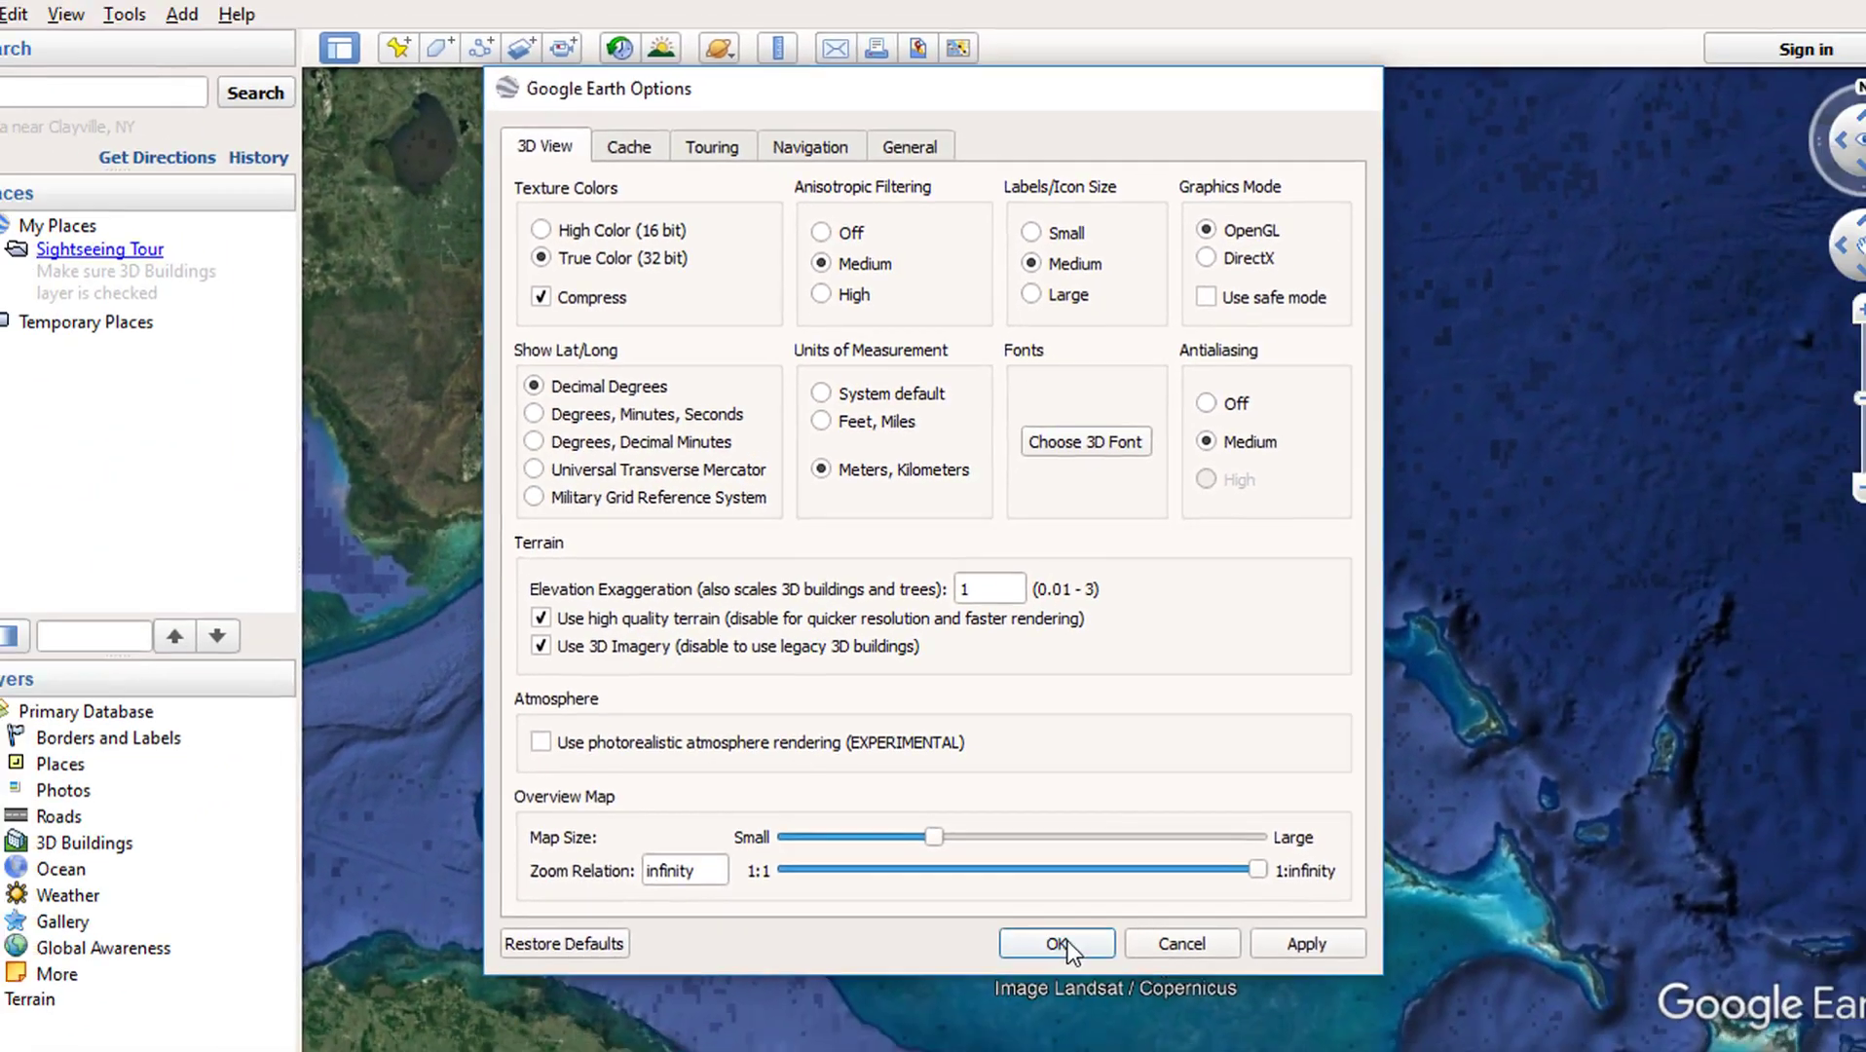
{"action": "left_click", "coordinate": [1062, 935]}
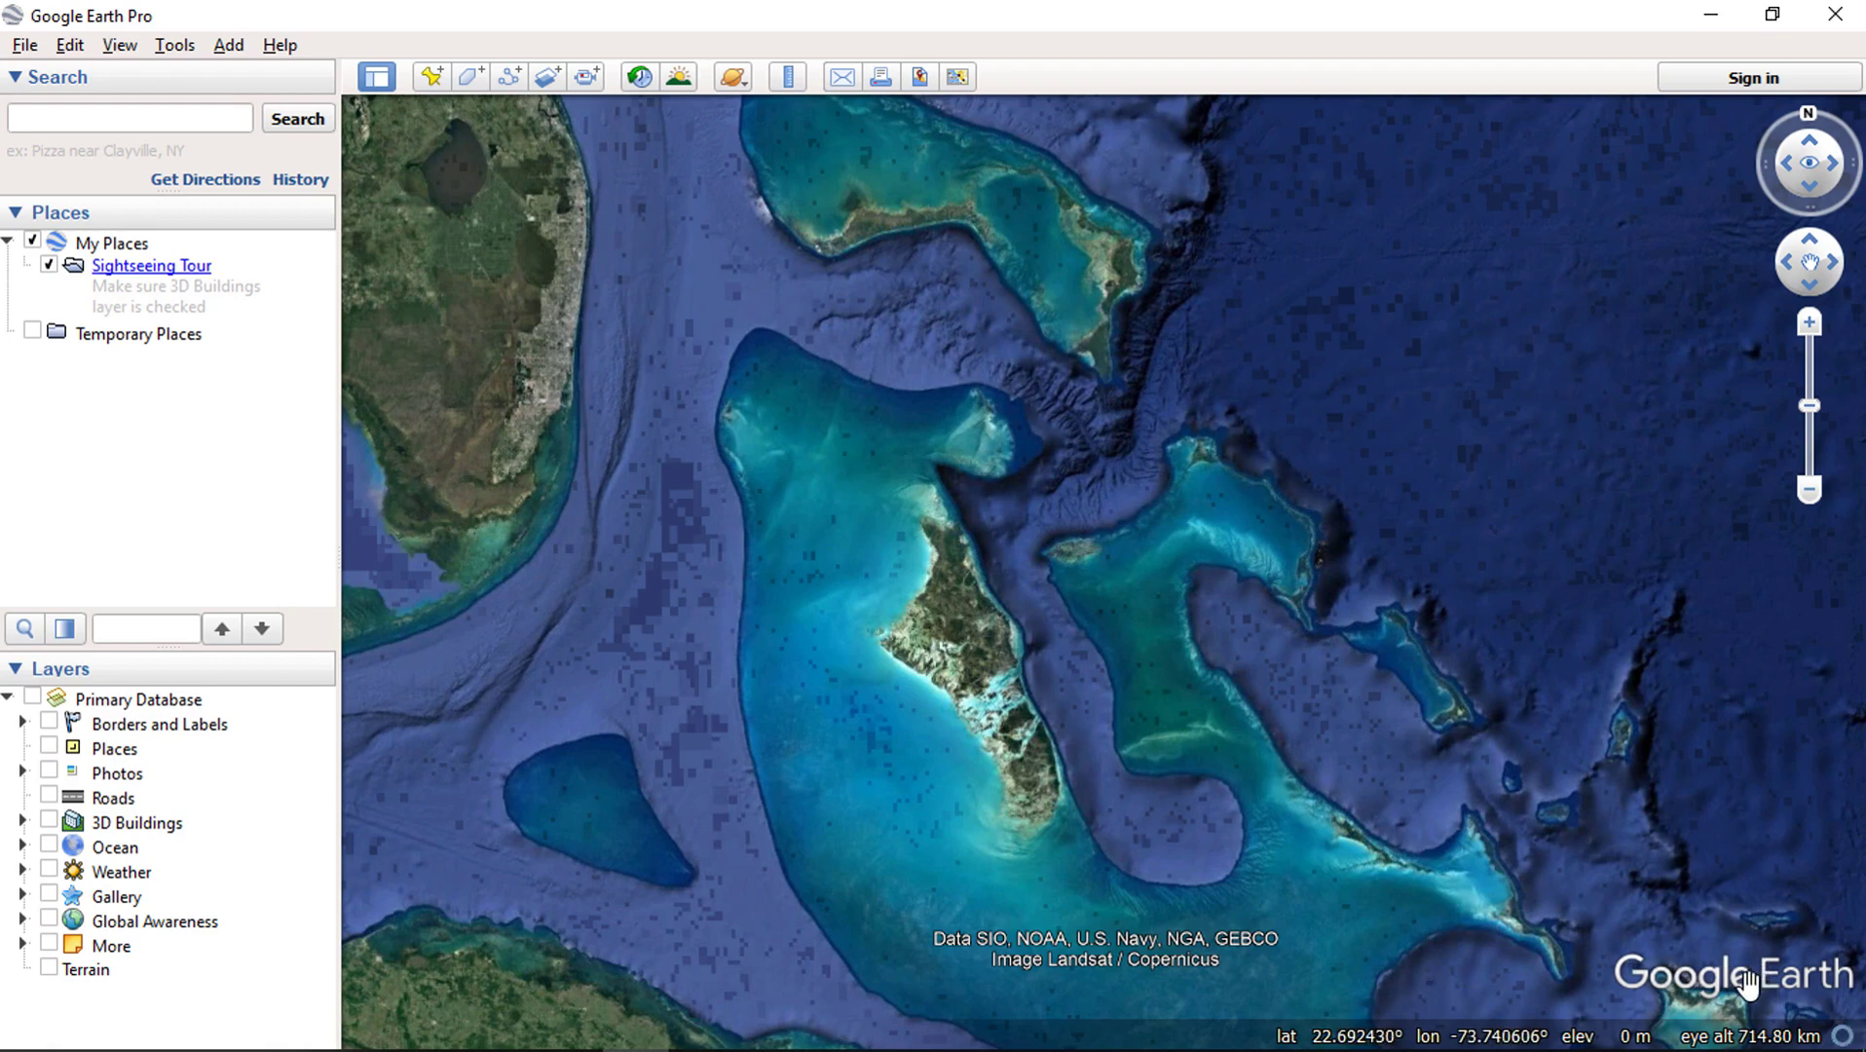
{"action": "left_click", "coordinate": [433, 78]}
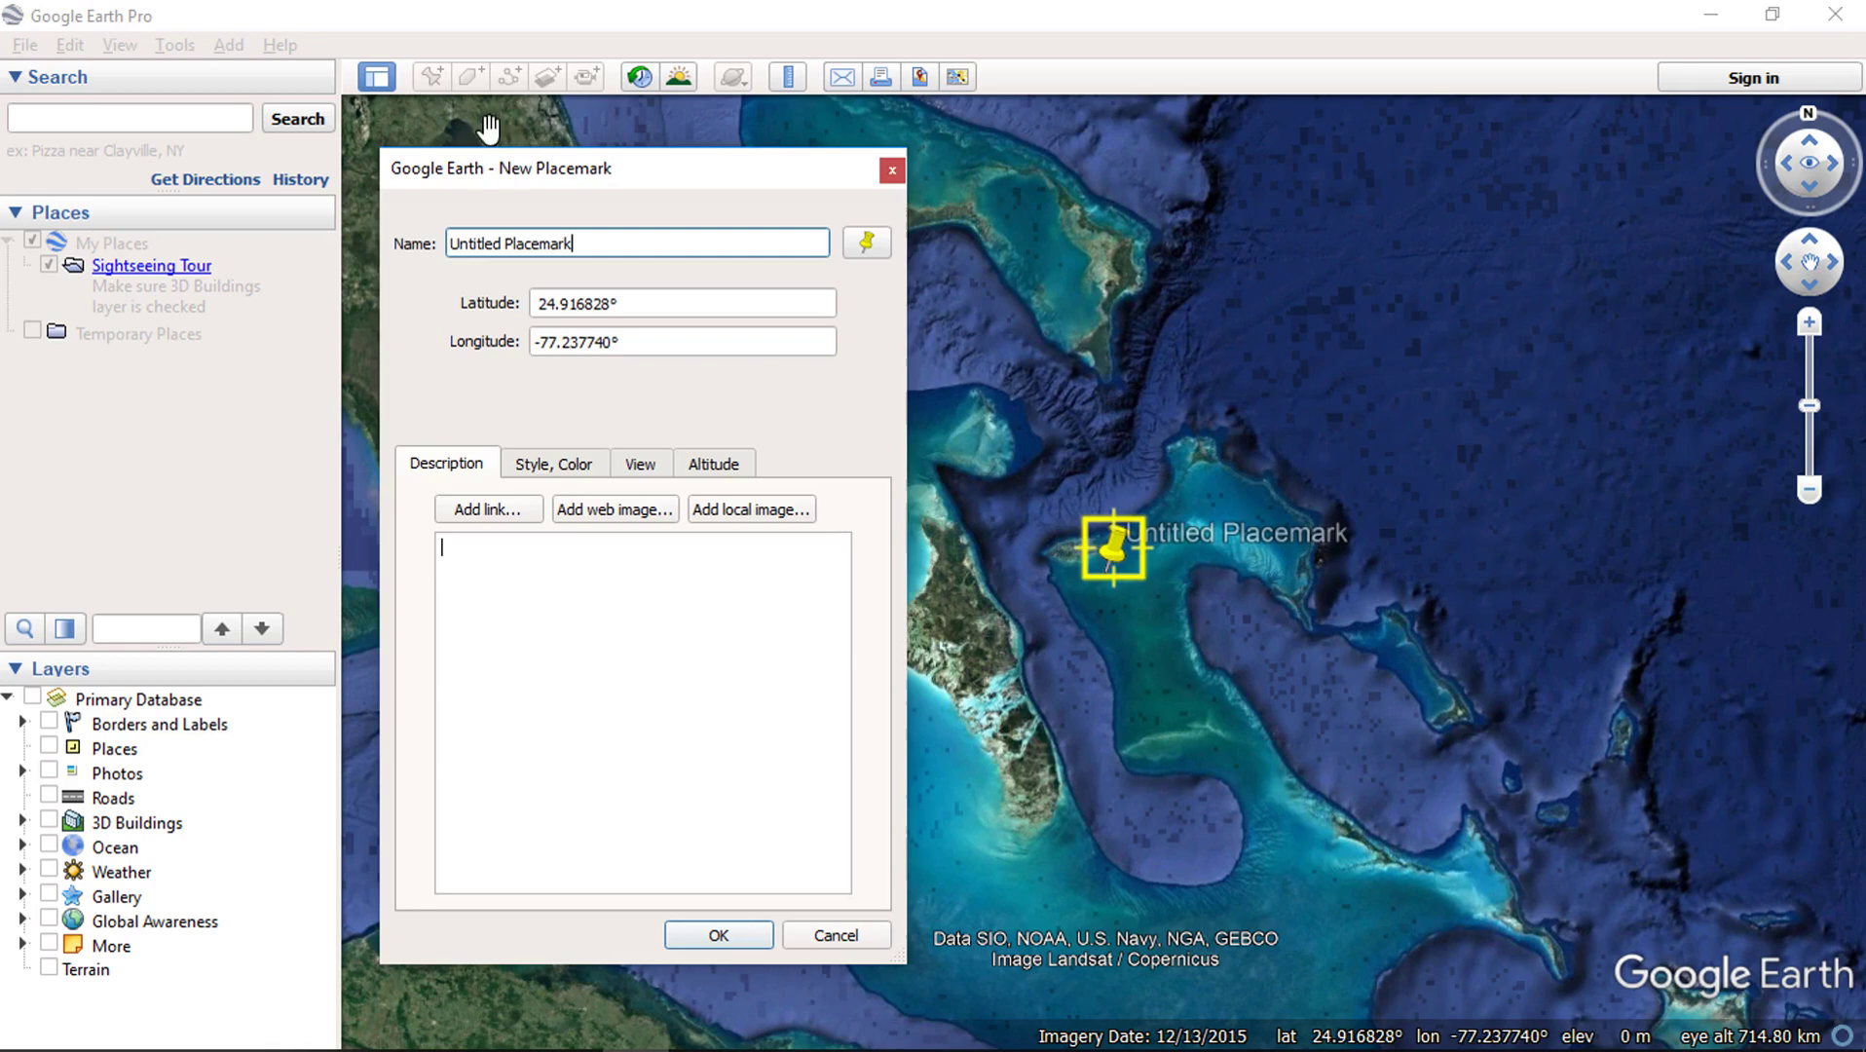
{"action": "left_click_drag", "start_coordinate": [646, 167], "coordinate": [552, 168]}
{"action": "left_click_drag", "start_coordinate": [1113, 550], "coordinate": [986, 616]}
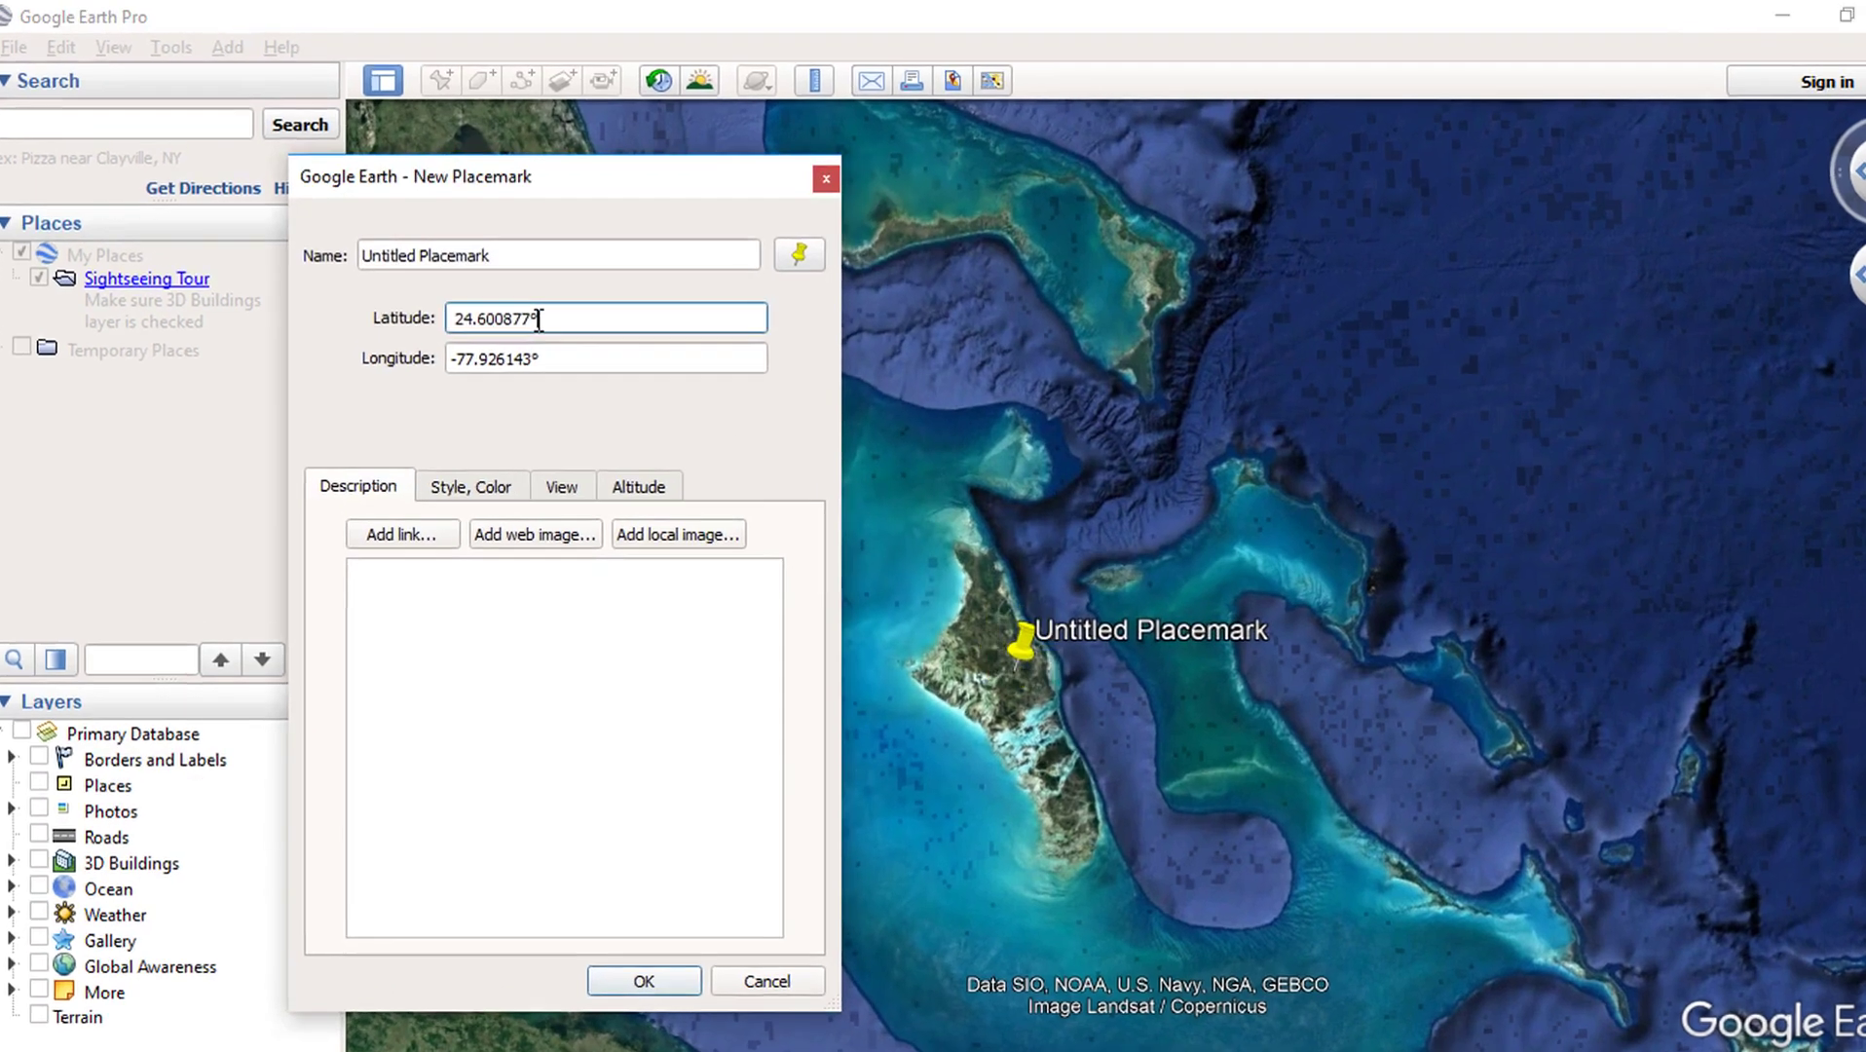
{"action": "double_click", "coordinate": [526, 305]}
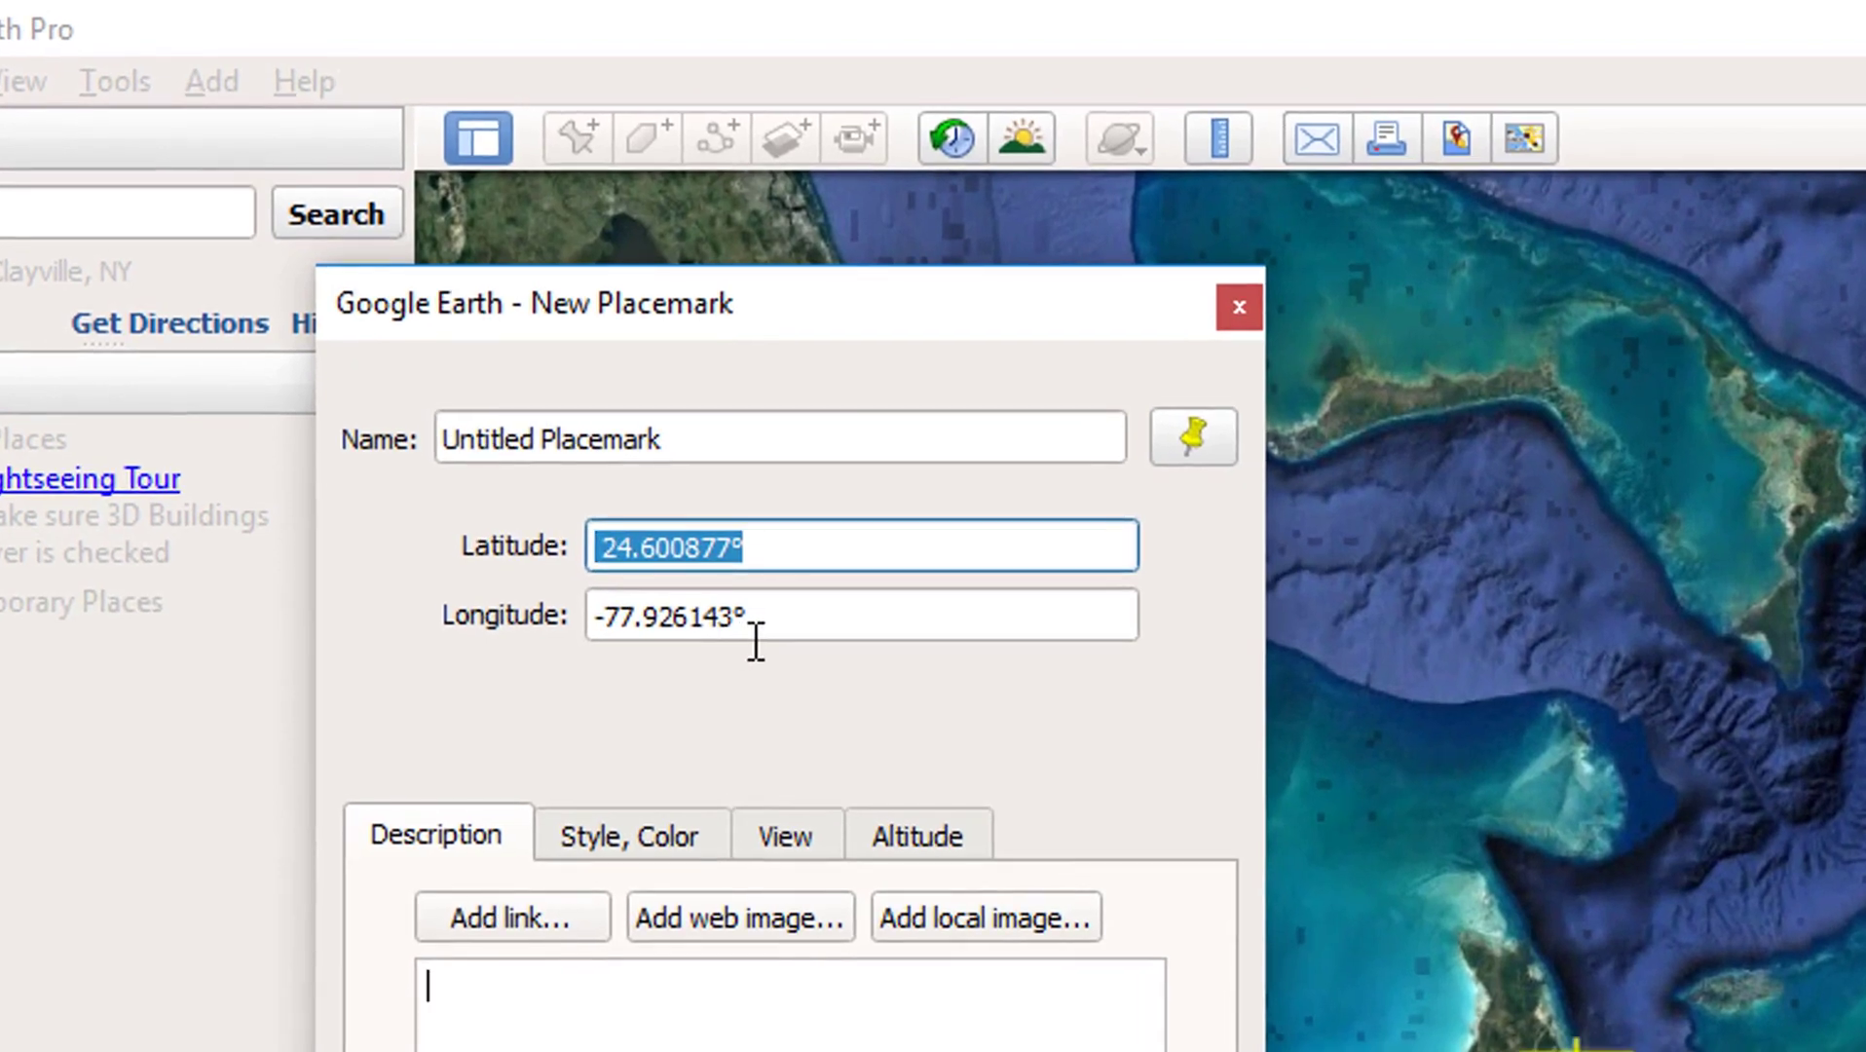
{"action": "left_click_drag", "start_coordinate": [750, 616], "coordinate": [615, 611]}
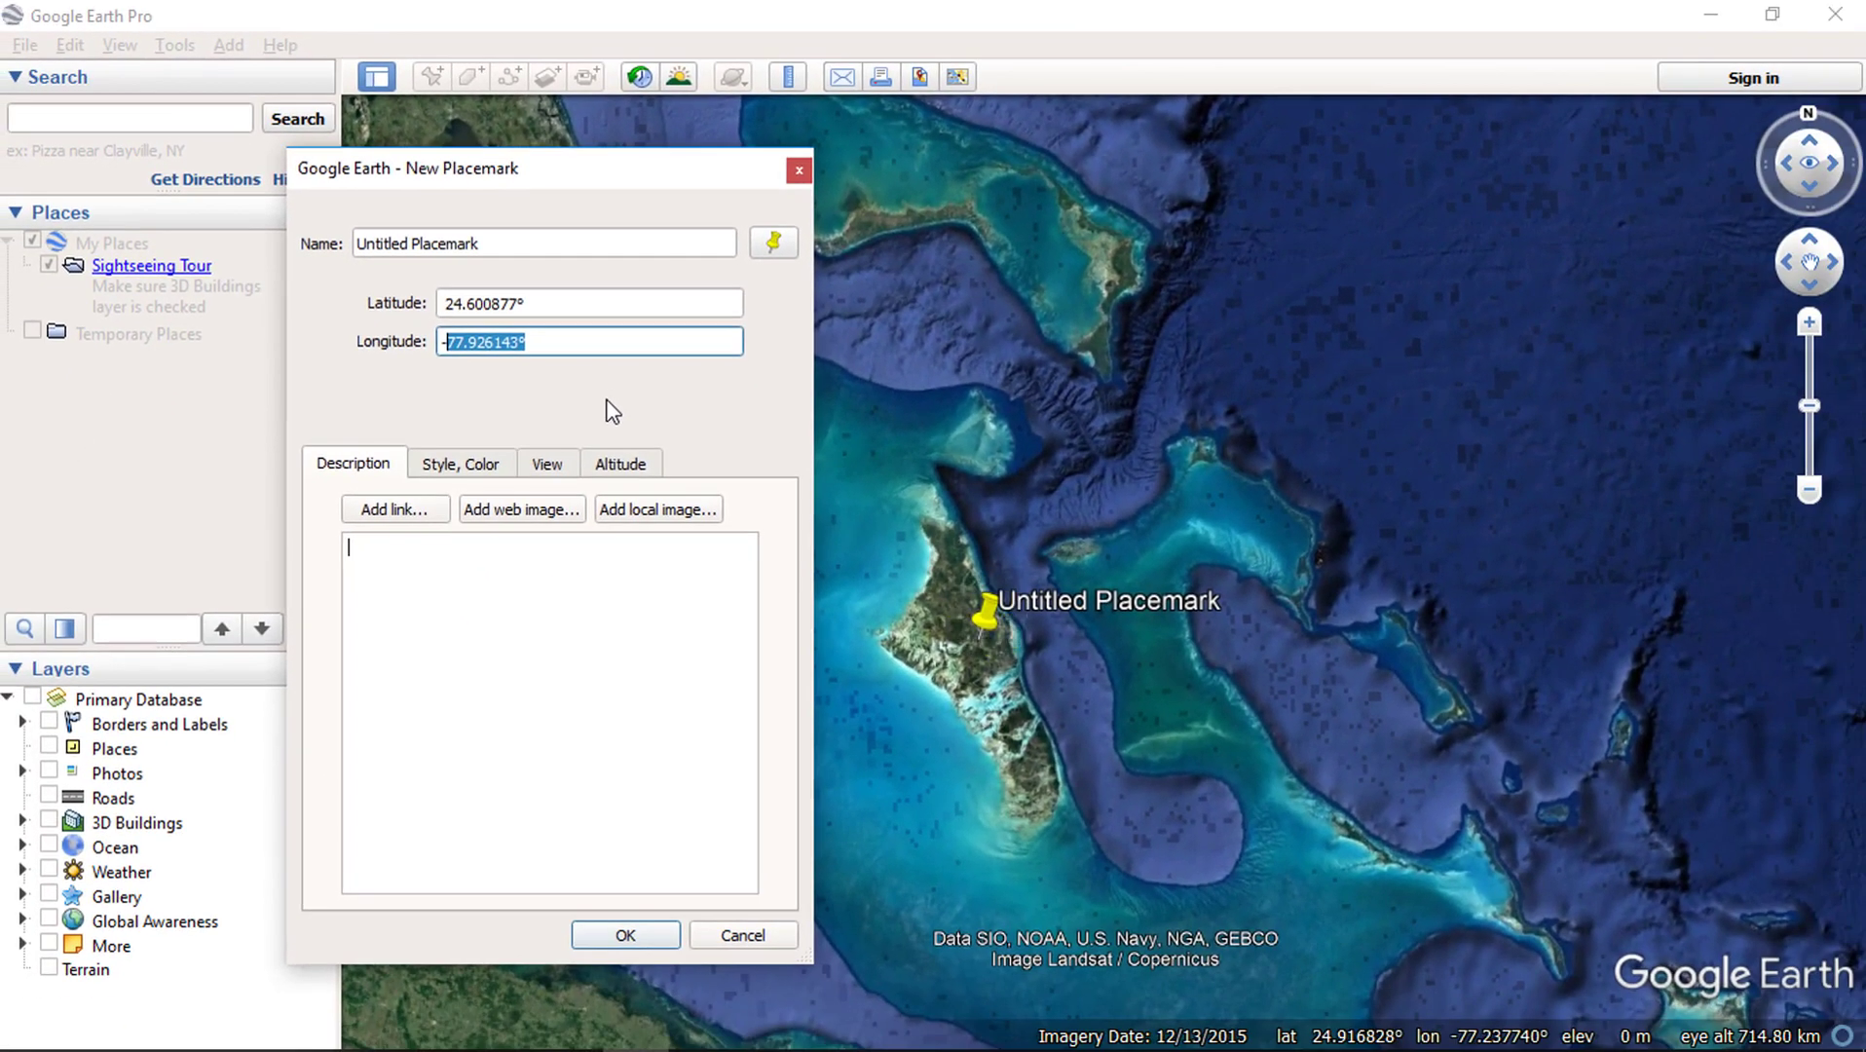
{"action": "left_click", "coordinate": [743, 935]}
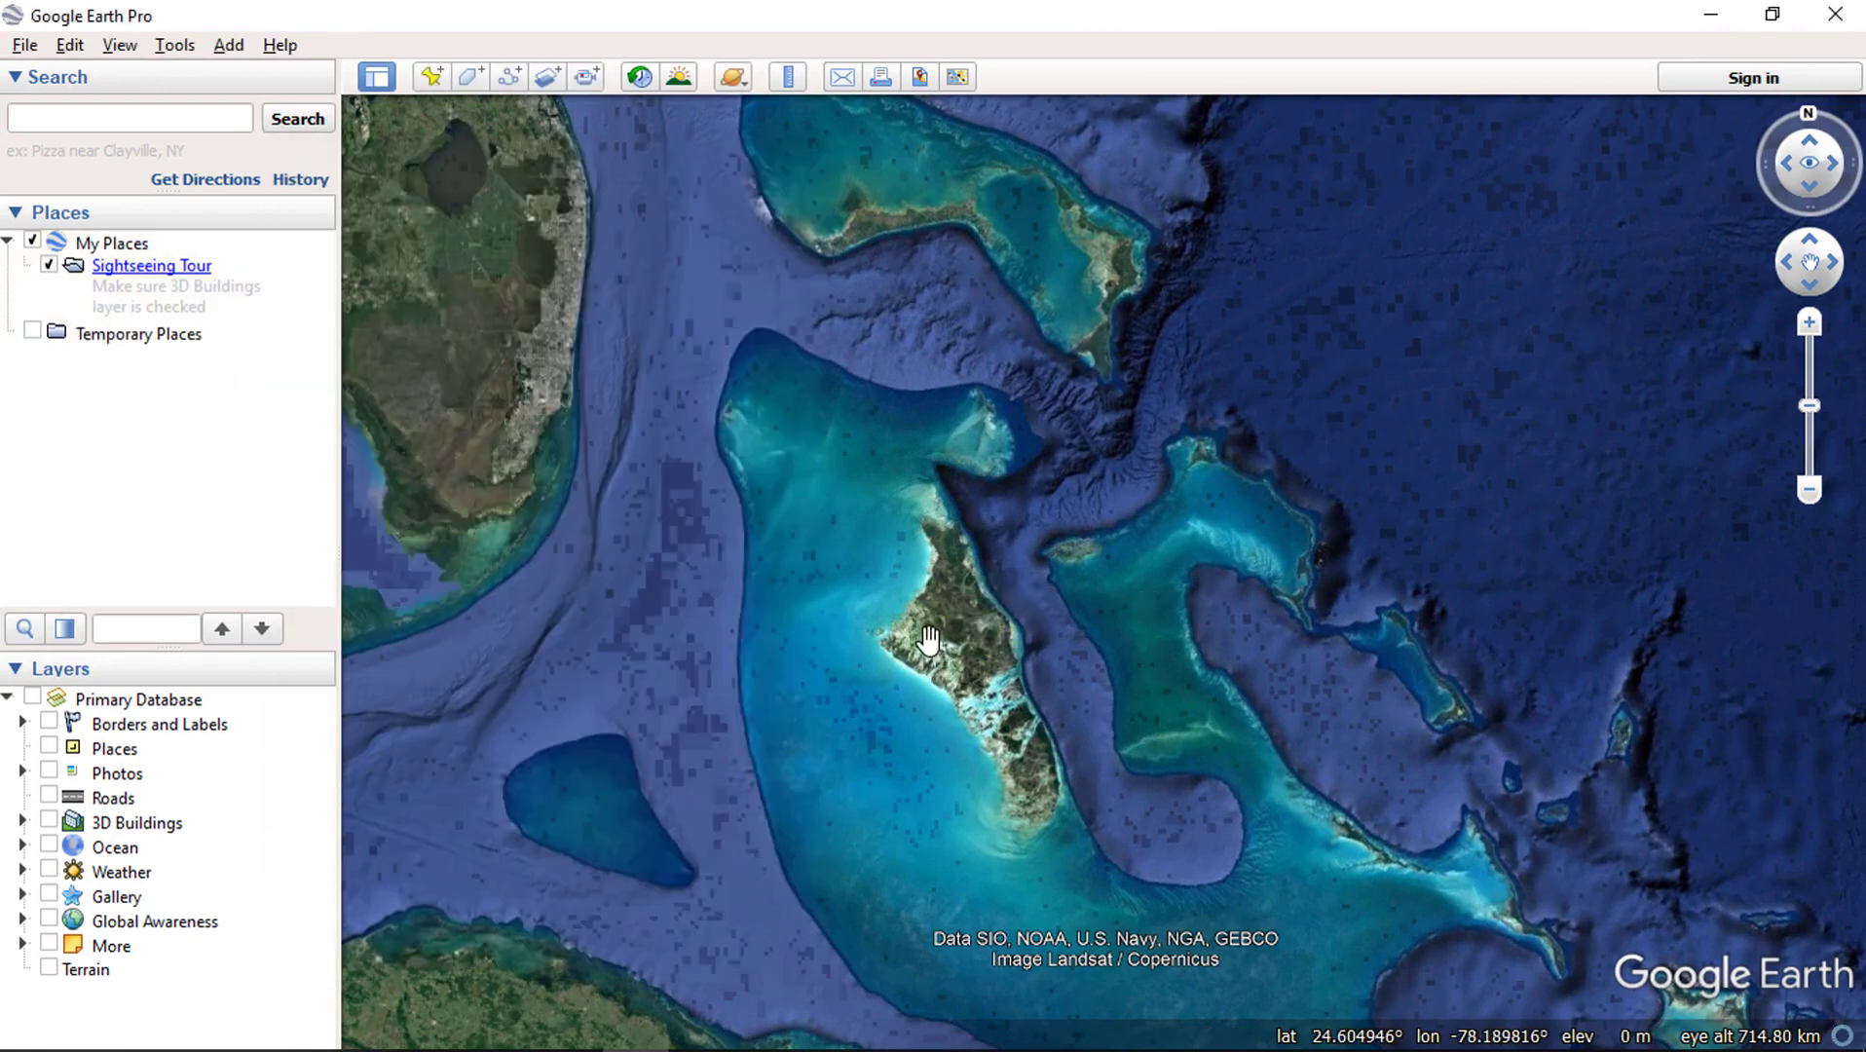
Change the Show Lat/Long format in Options to Universal Transverse Mercator
{"action": "left_click", "coordinate": [170, 47]}
{"action": "left_click", "coordinate": [275, 271]}
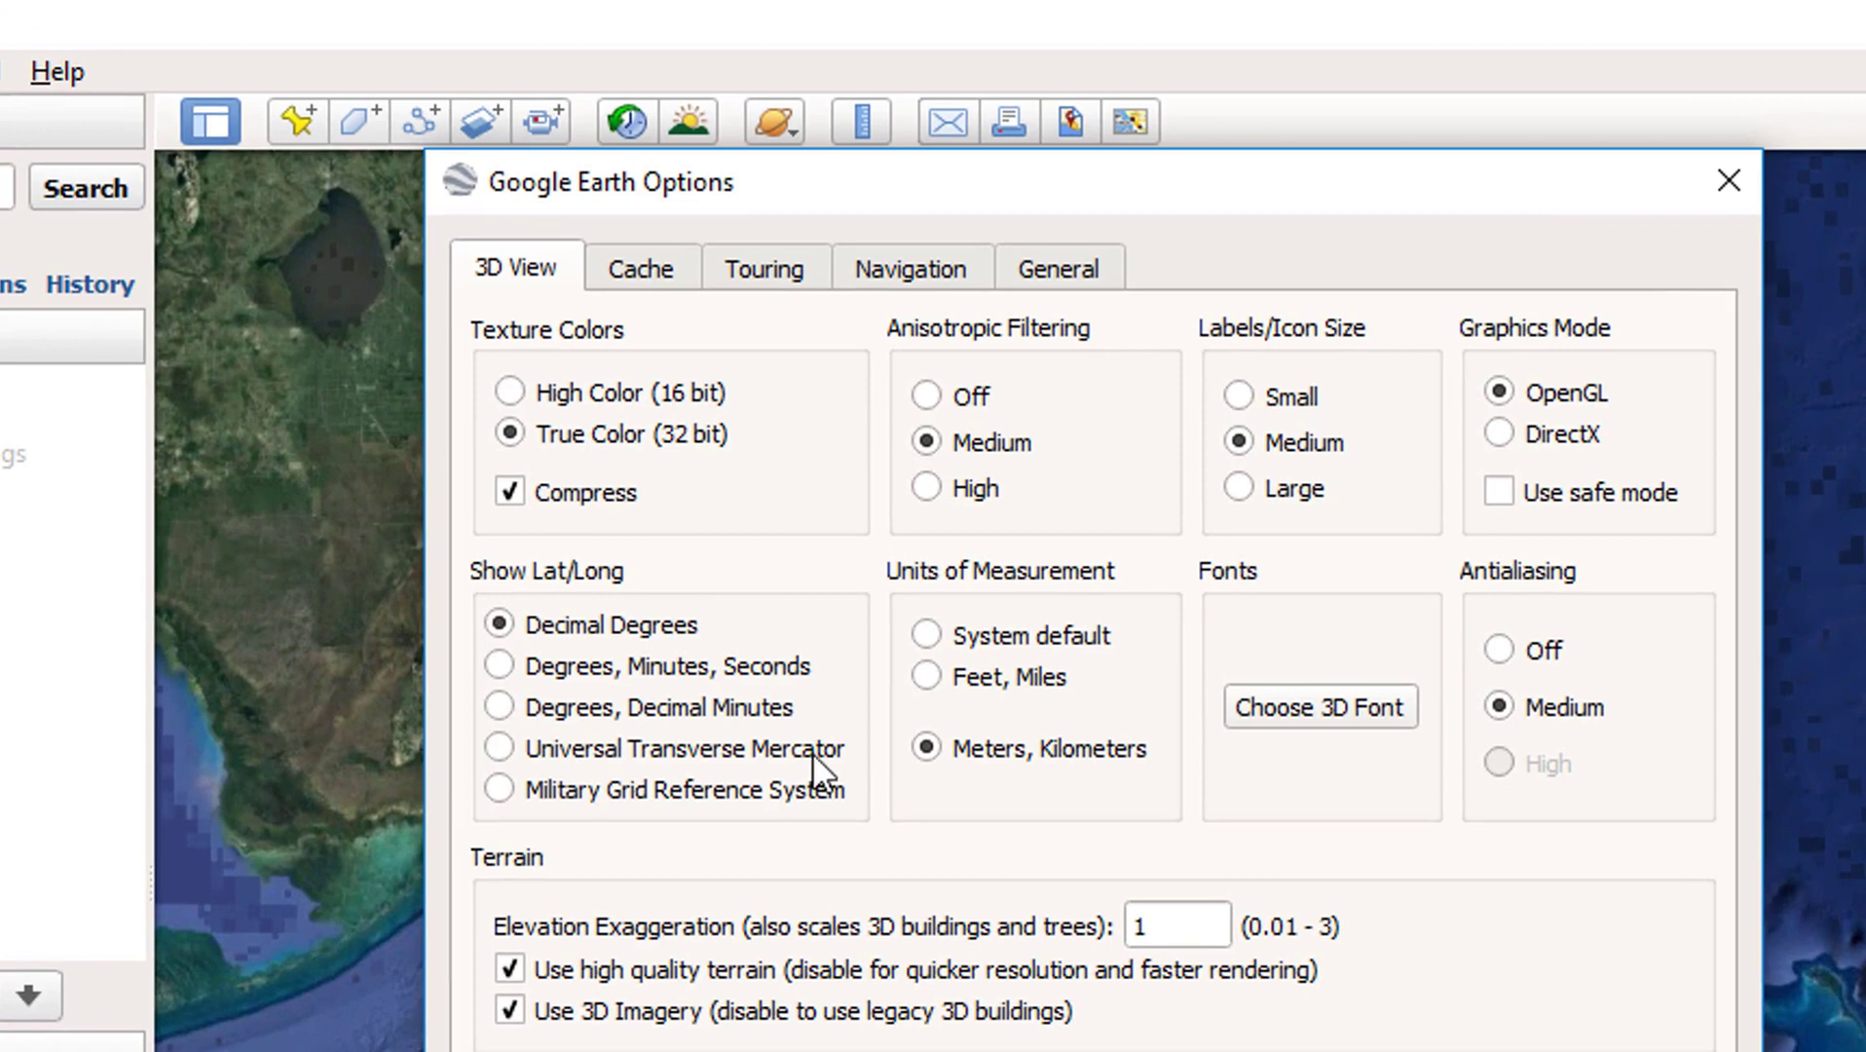
{"action": "left_click", "coordinate": [498, 756]}
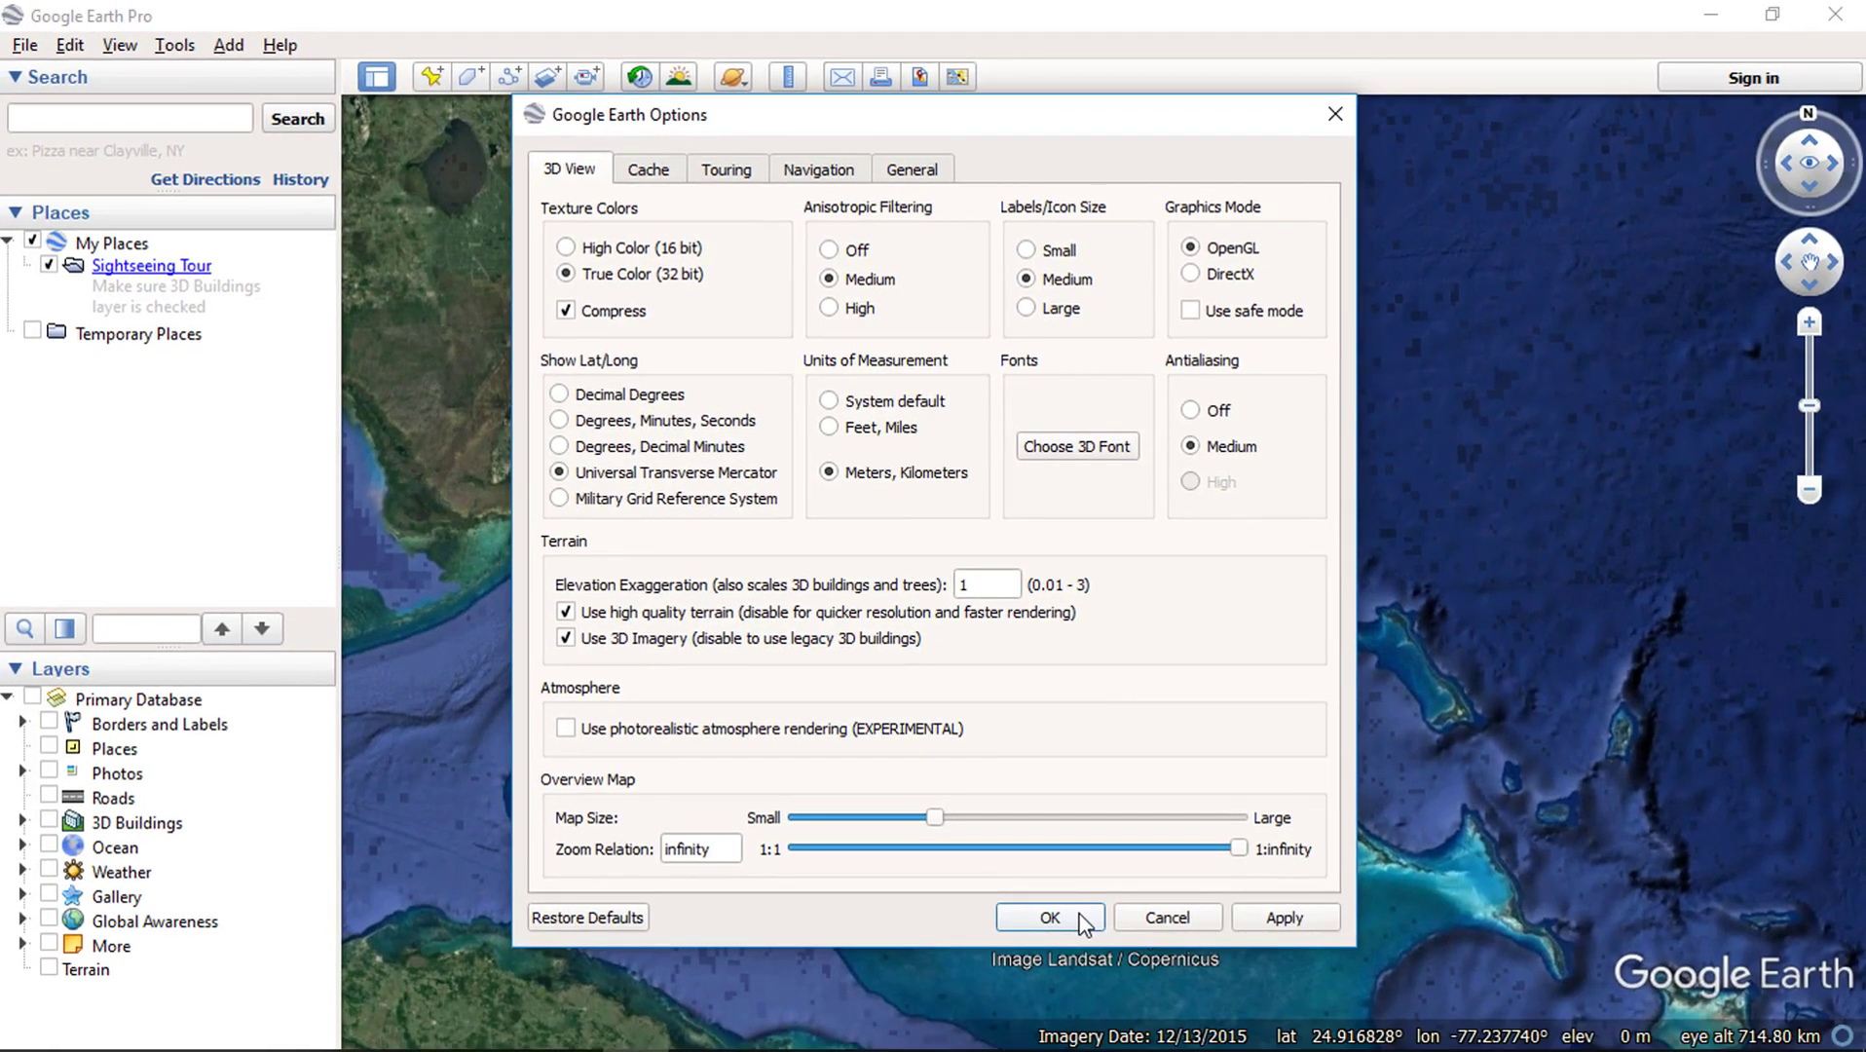
{"action": "left_click", "coordinate": [1081, 917]}
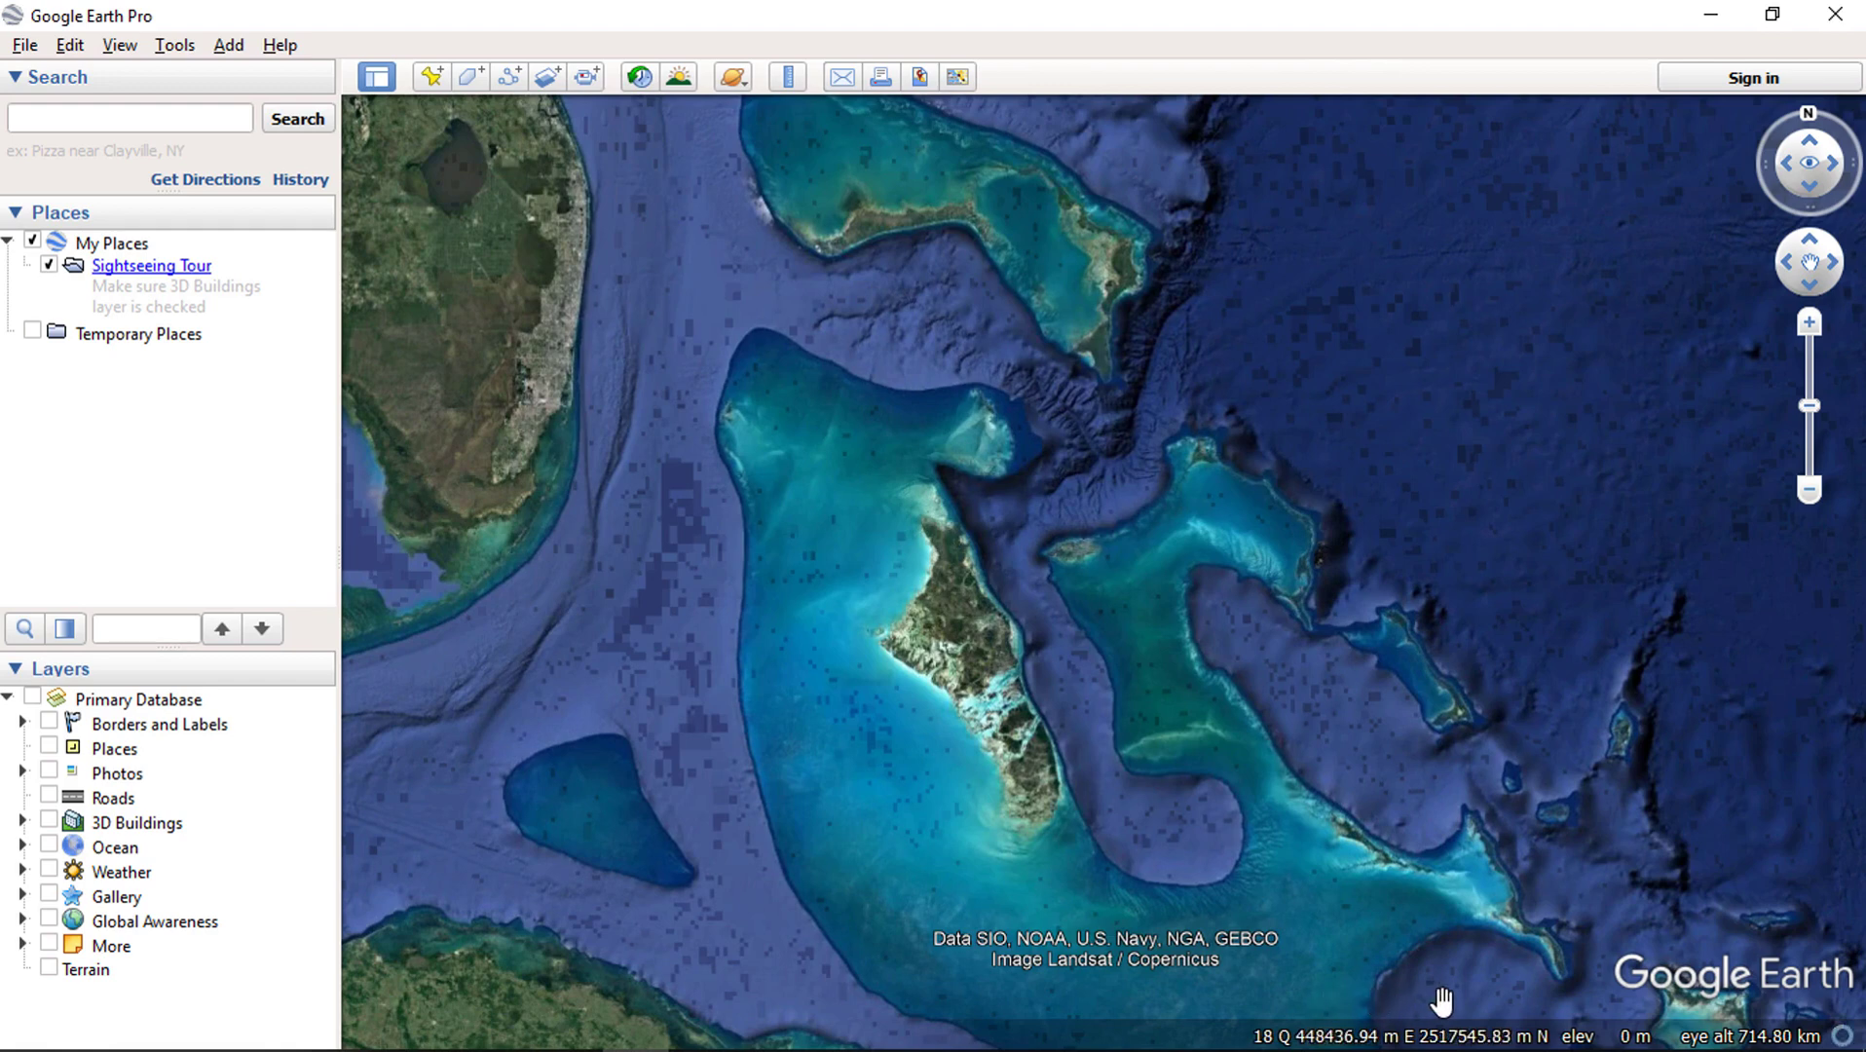
{"action": "left_click", "coordinate": [433, 78]}
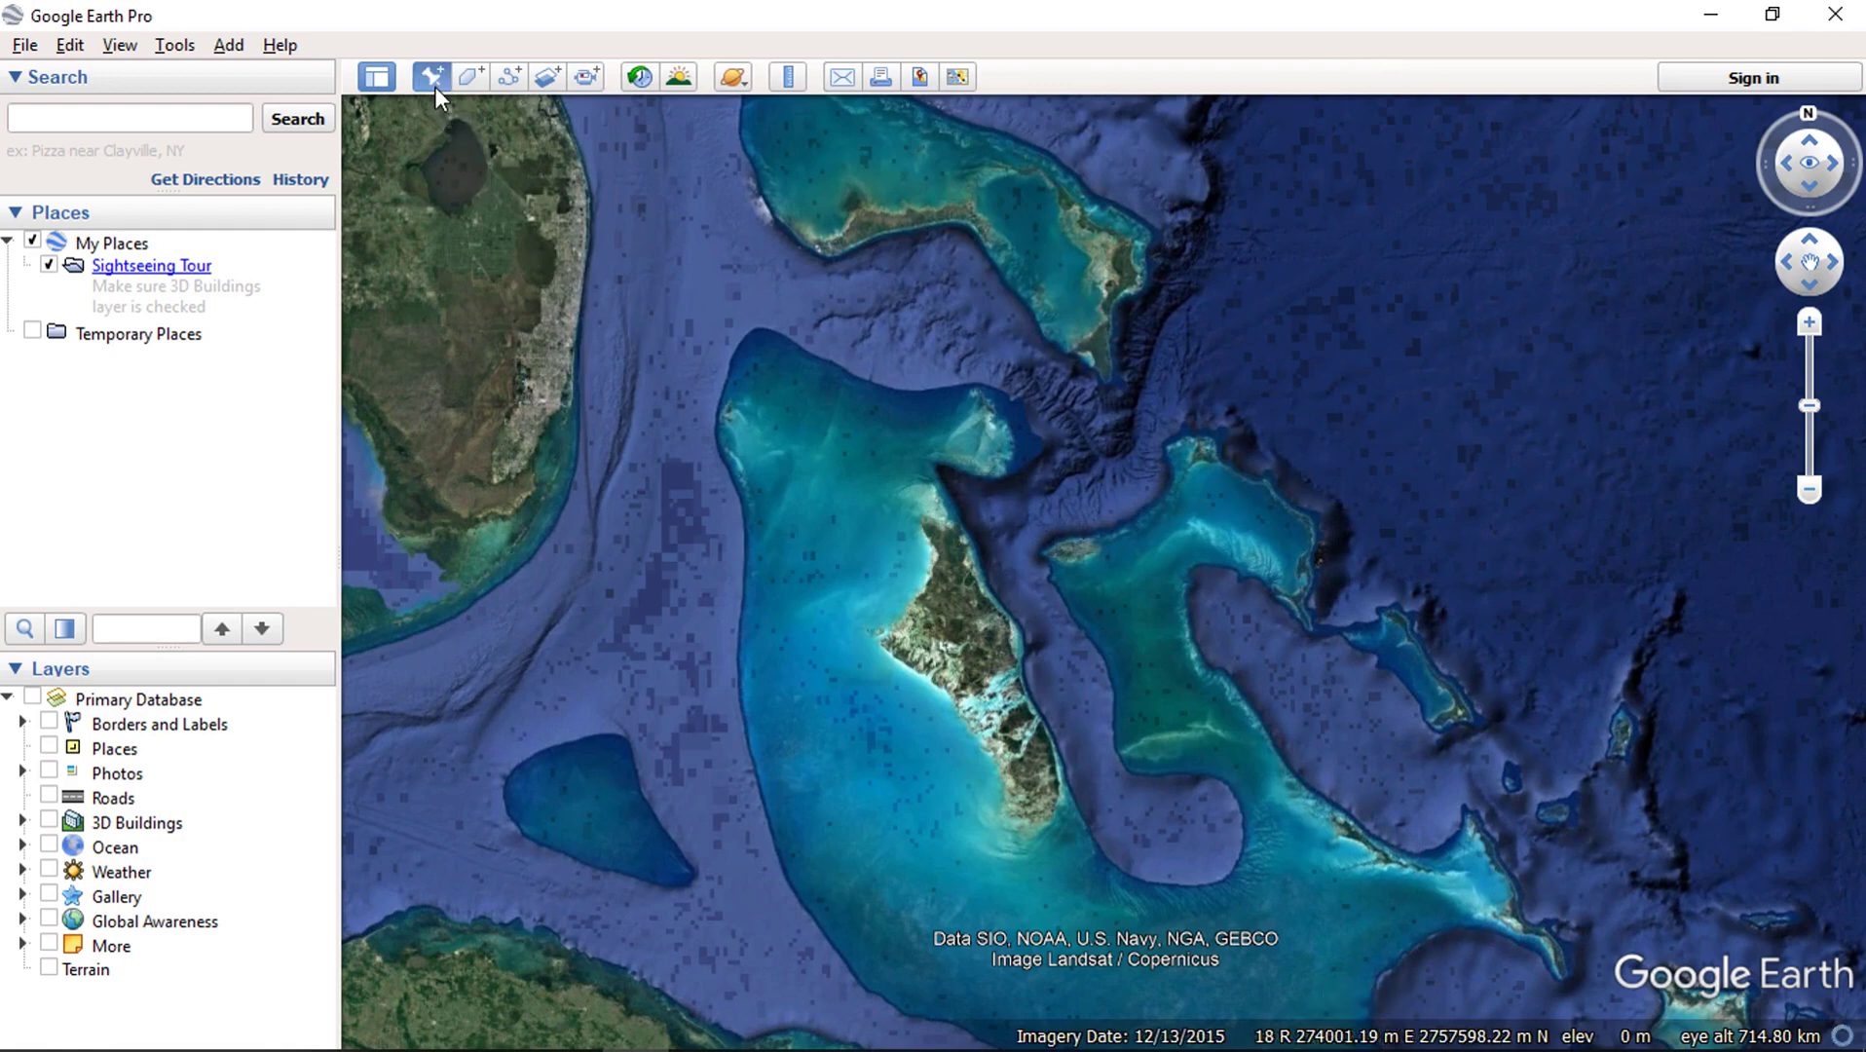
{"action": "left_click_drag", "start_coordinate": [1111, 587], "coordinate": [972, 665]}
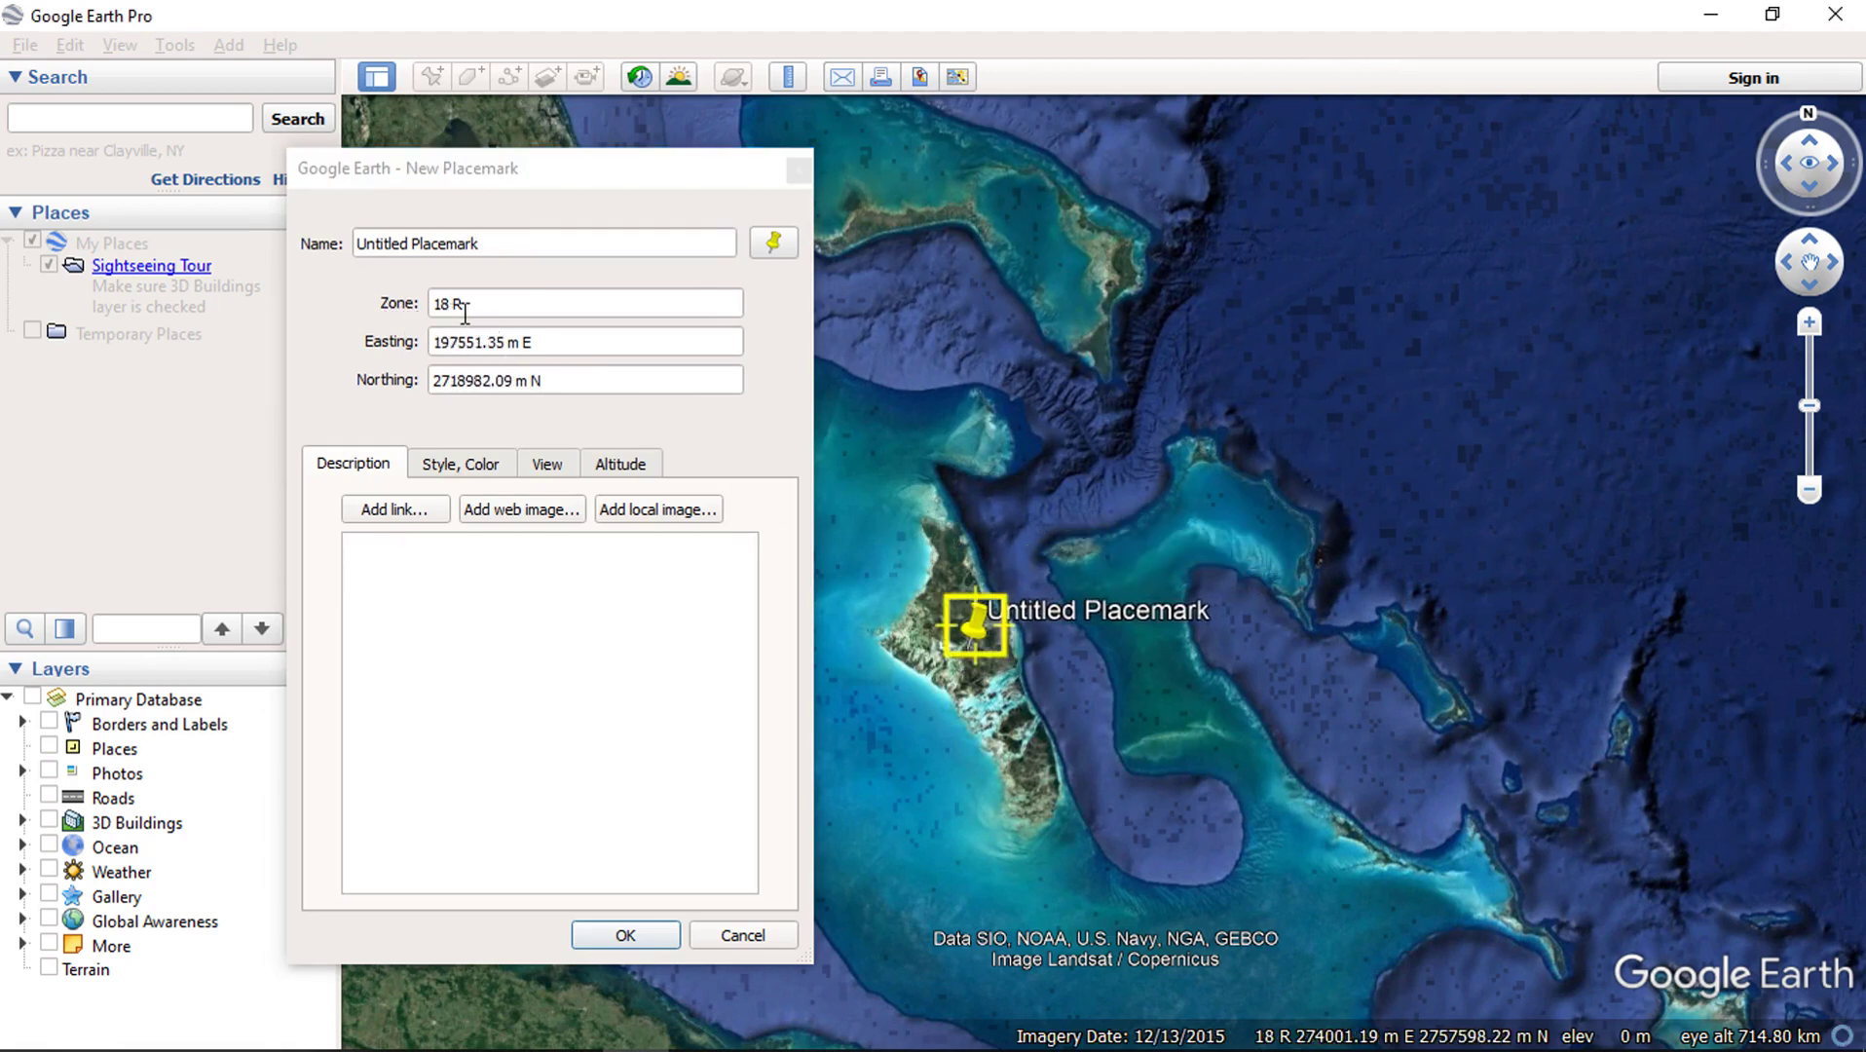
{"action": "key", "text": "Tab"}
{"action": "left_click", "coordinate": [574, 384]}
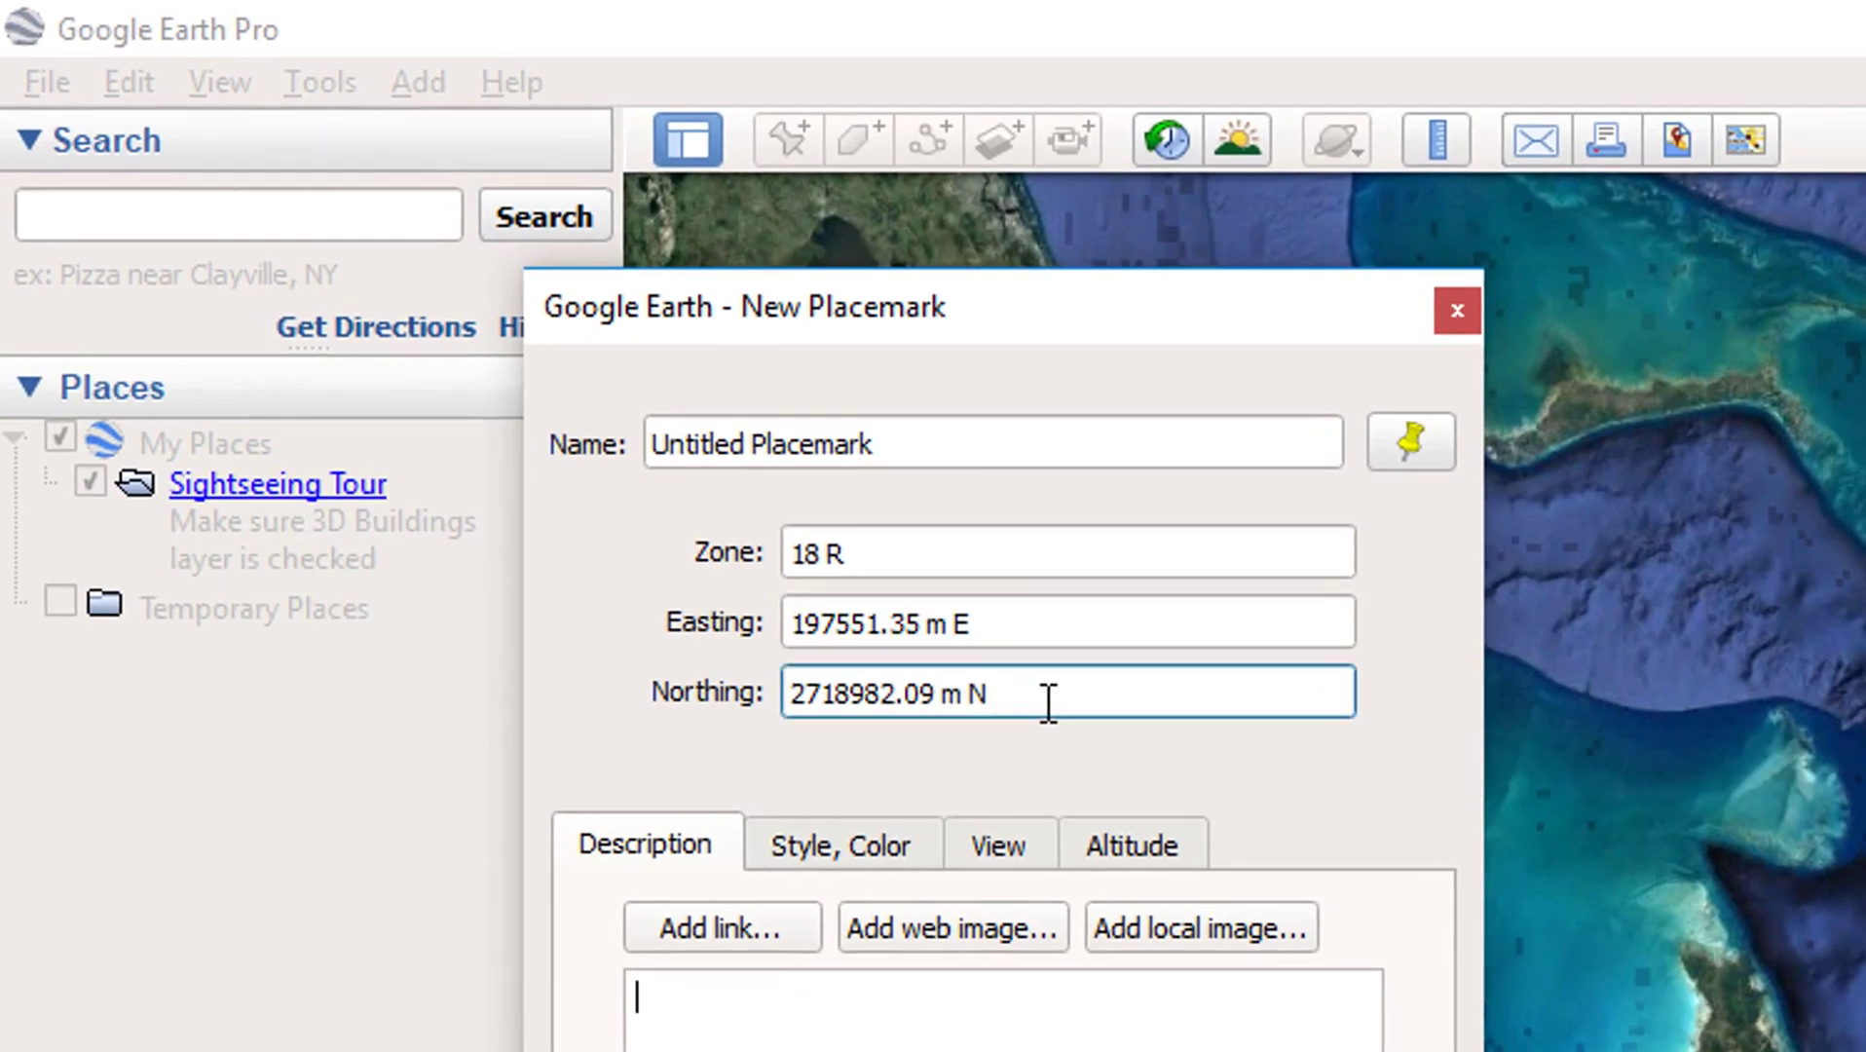
{"action": "left_click_drag", "start_coordinate": [1048, 701], "coordinate": [787, 705]}
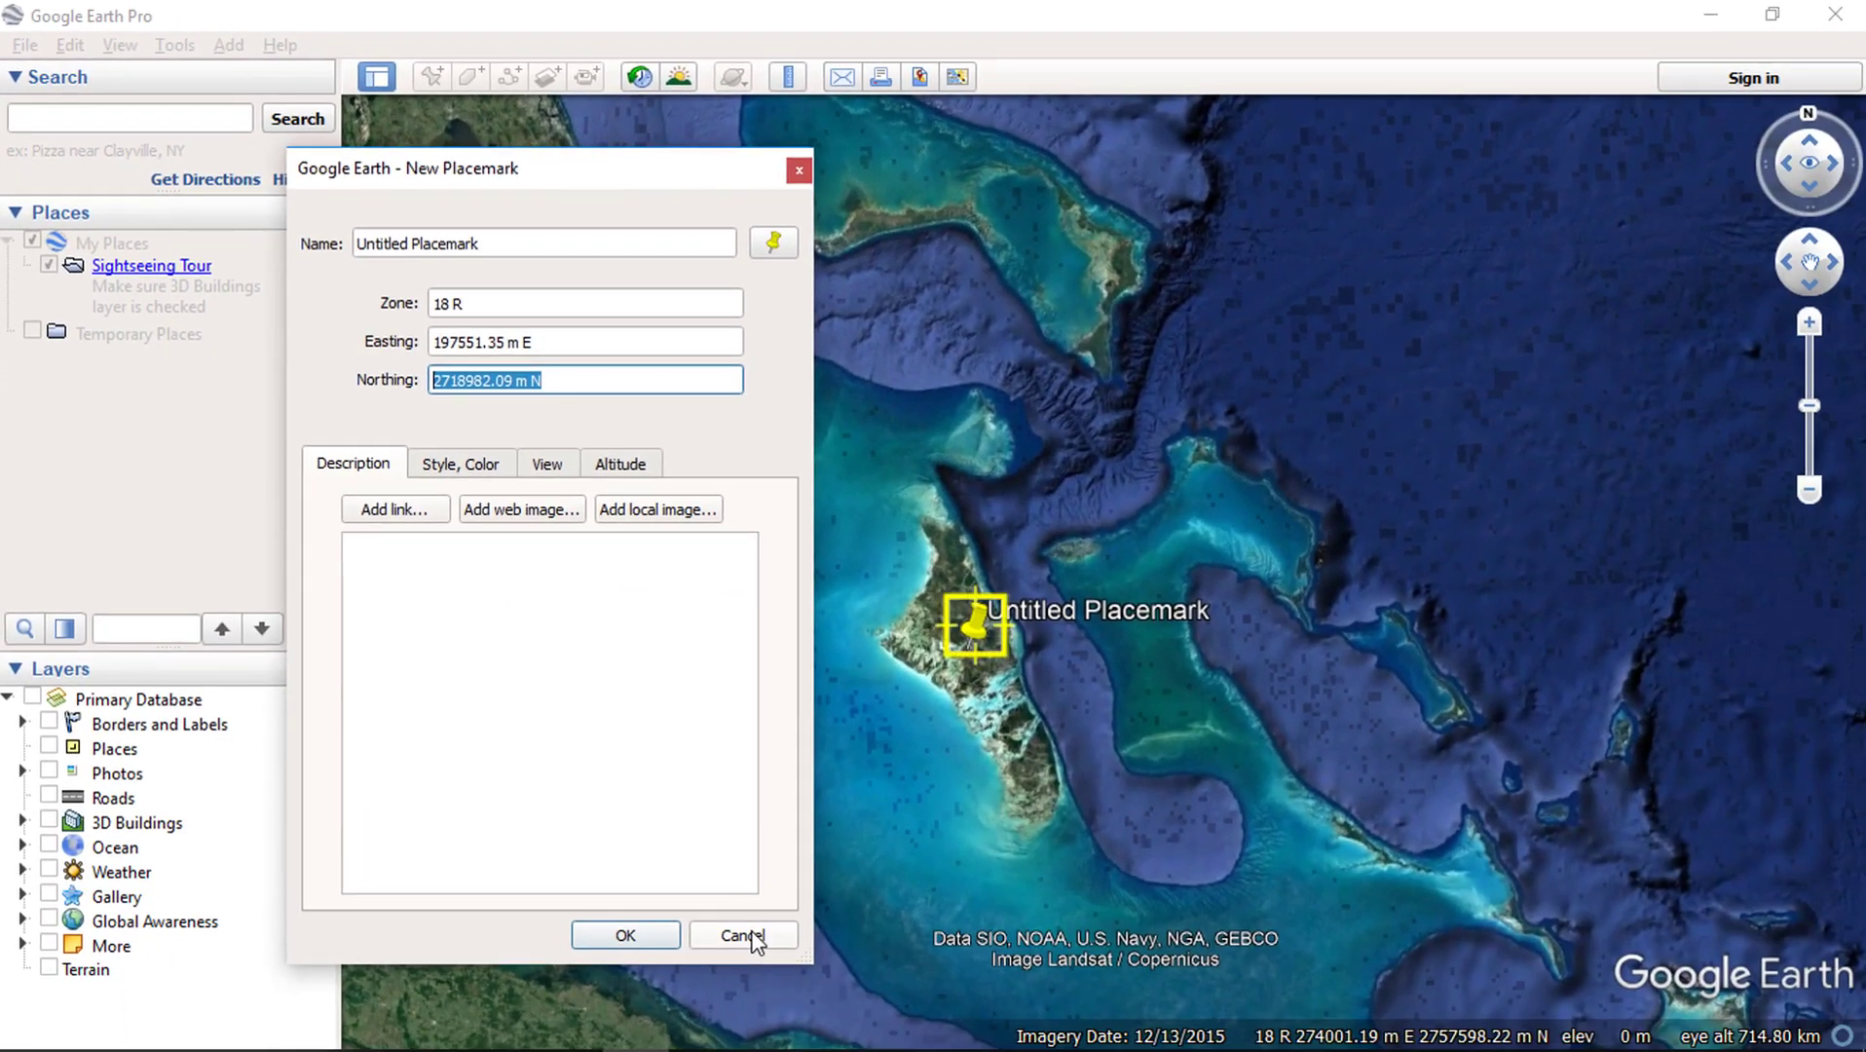
{"action": "left_click", "coordinate": [743, 935]}
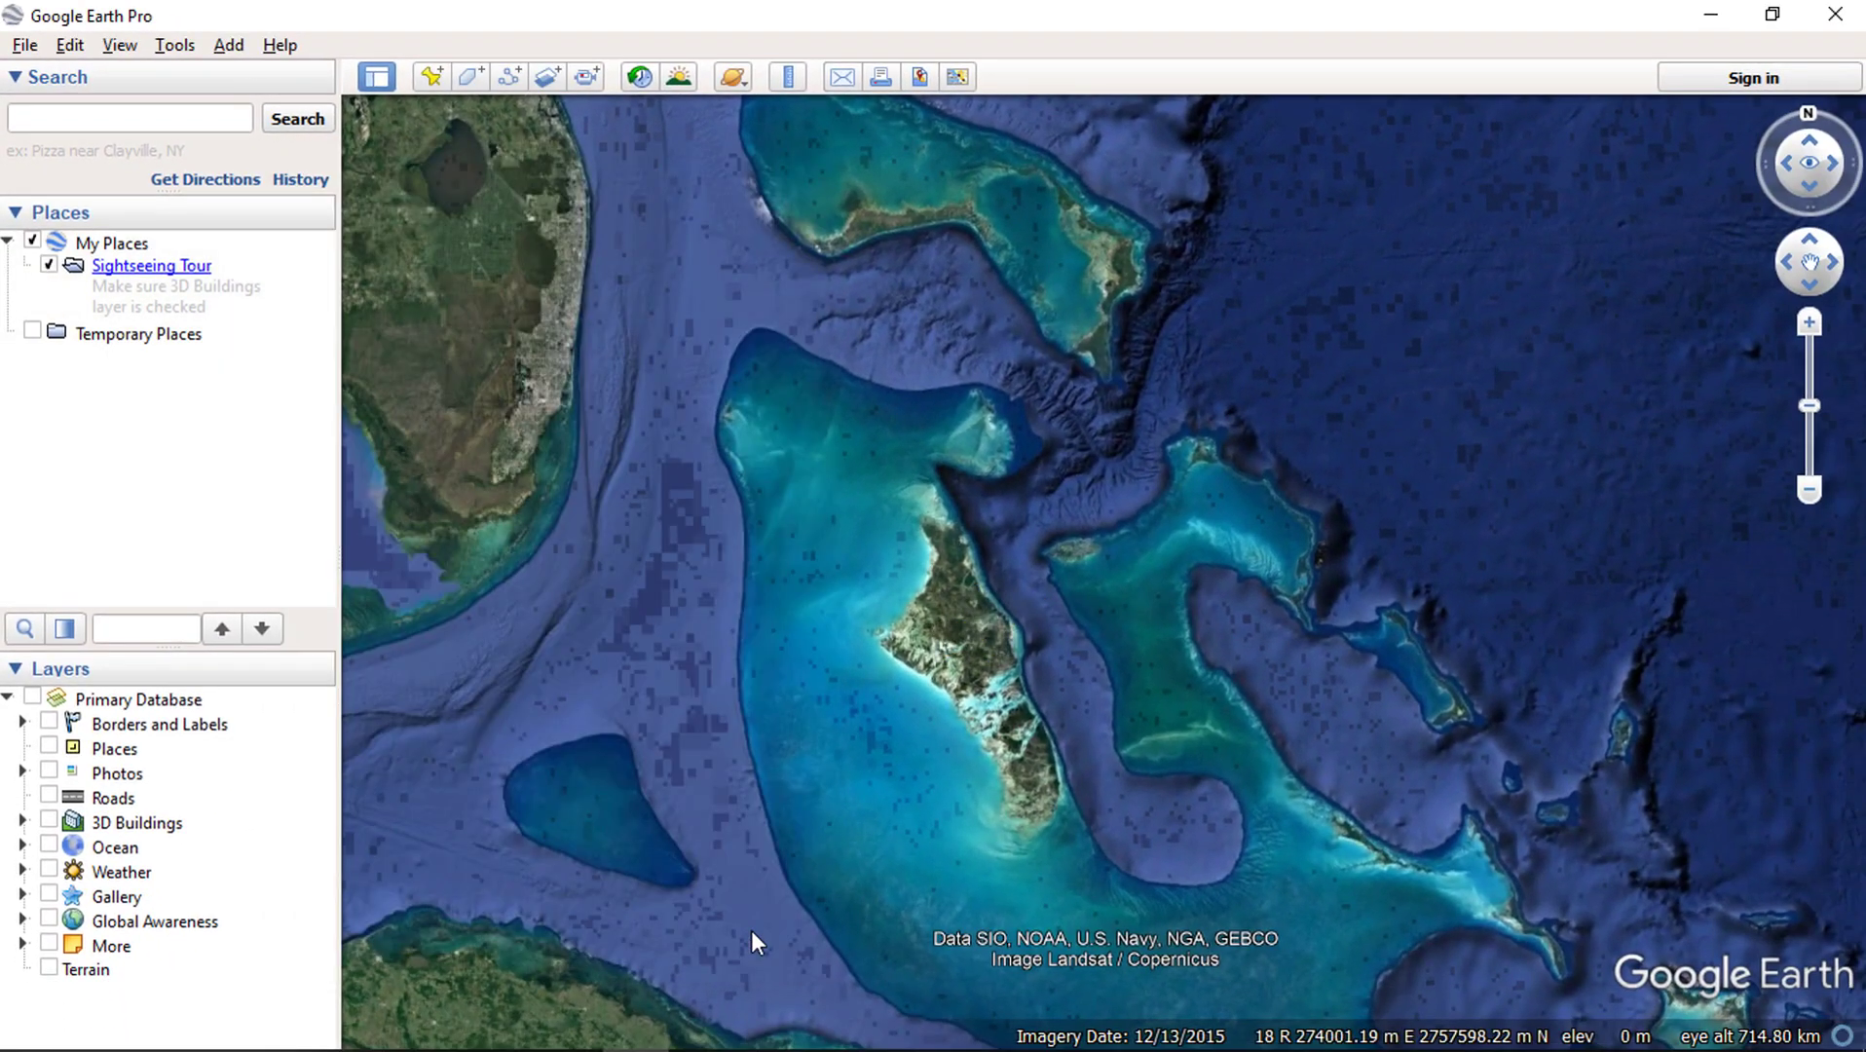
Change the Show Lat/Long format in Options to Military Grid Reference System
{"action": "left_click", "coordinate": [181, 47]}
{"action": "left_click", "coordinate": [235, 272]}
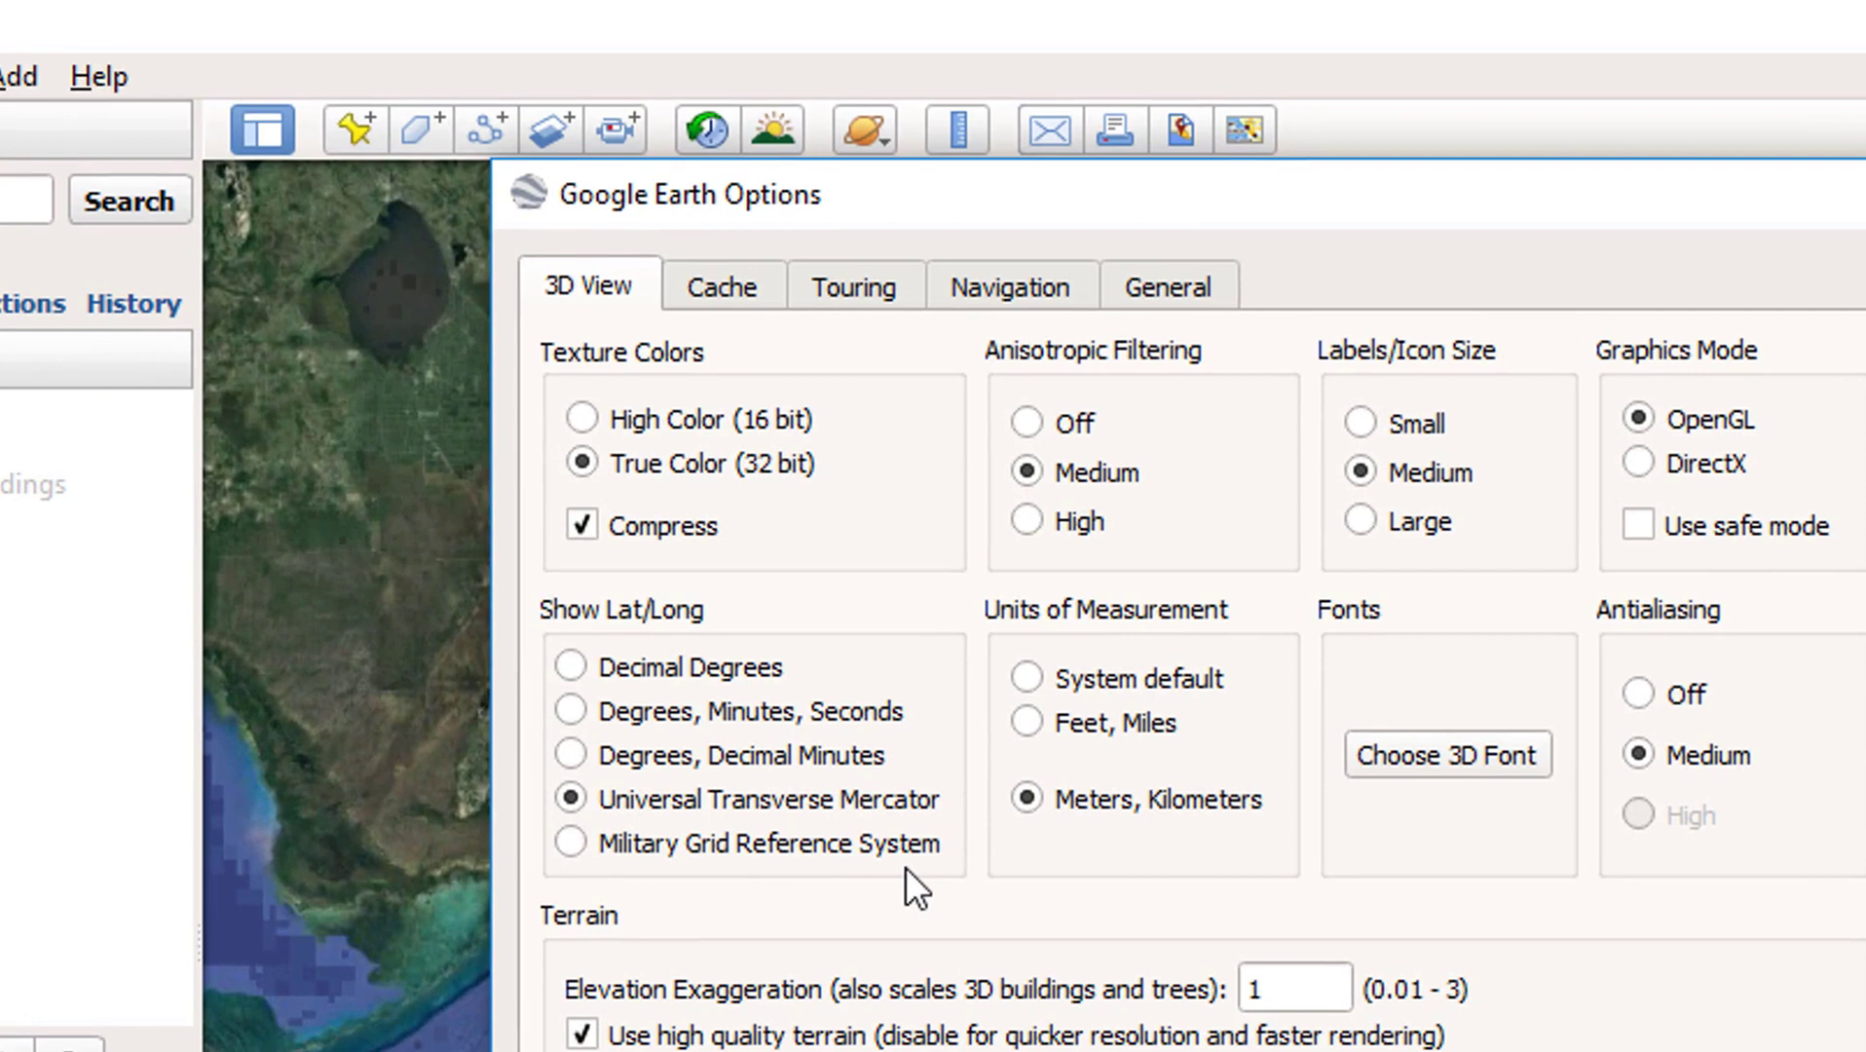
{"action": "left_click", "coordinate": [569, 844]}
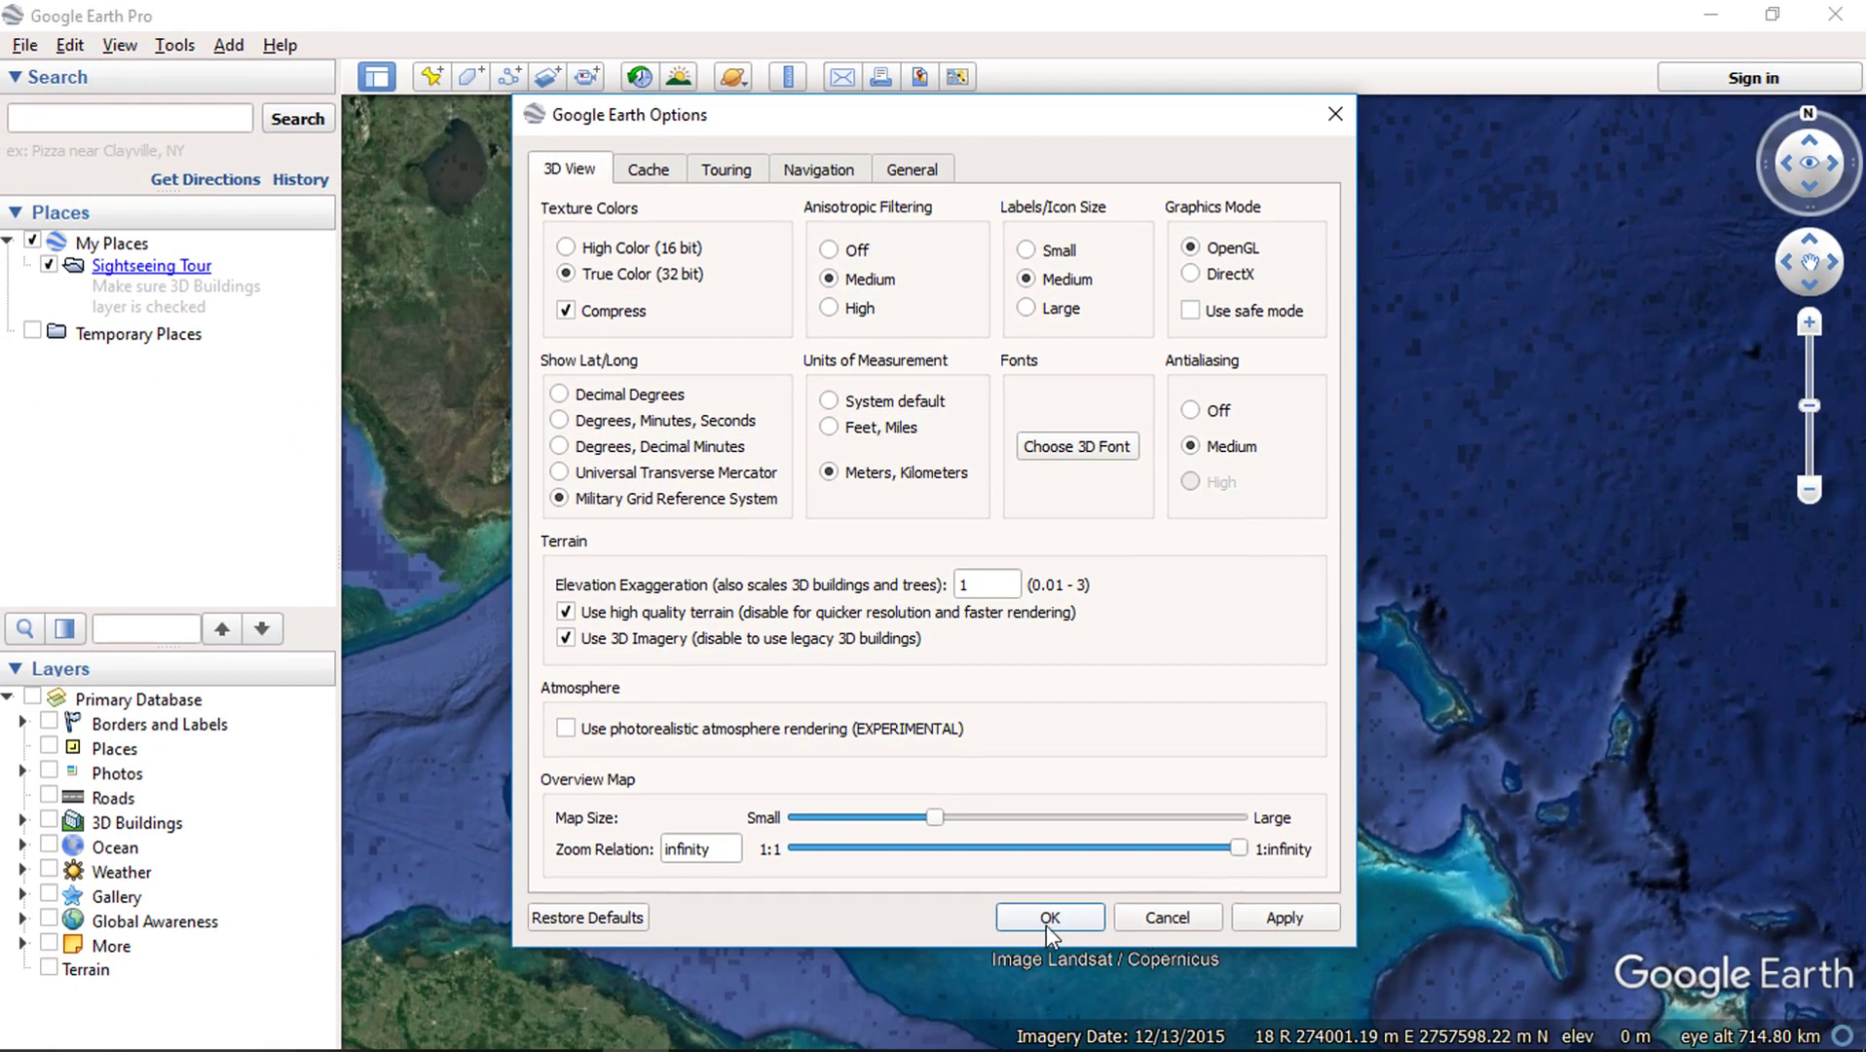
{"action": "left_click", "coordinate": [1049, 917]}
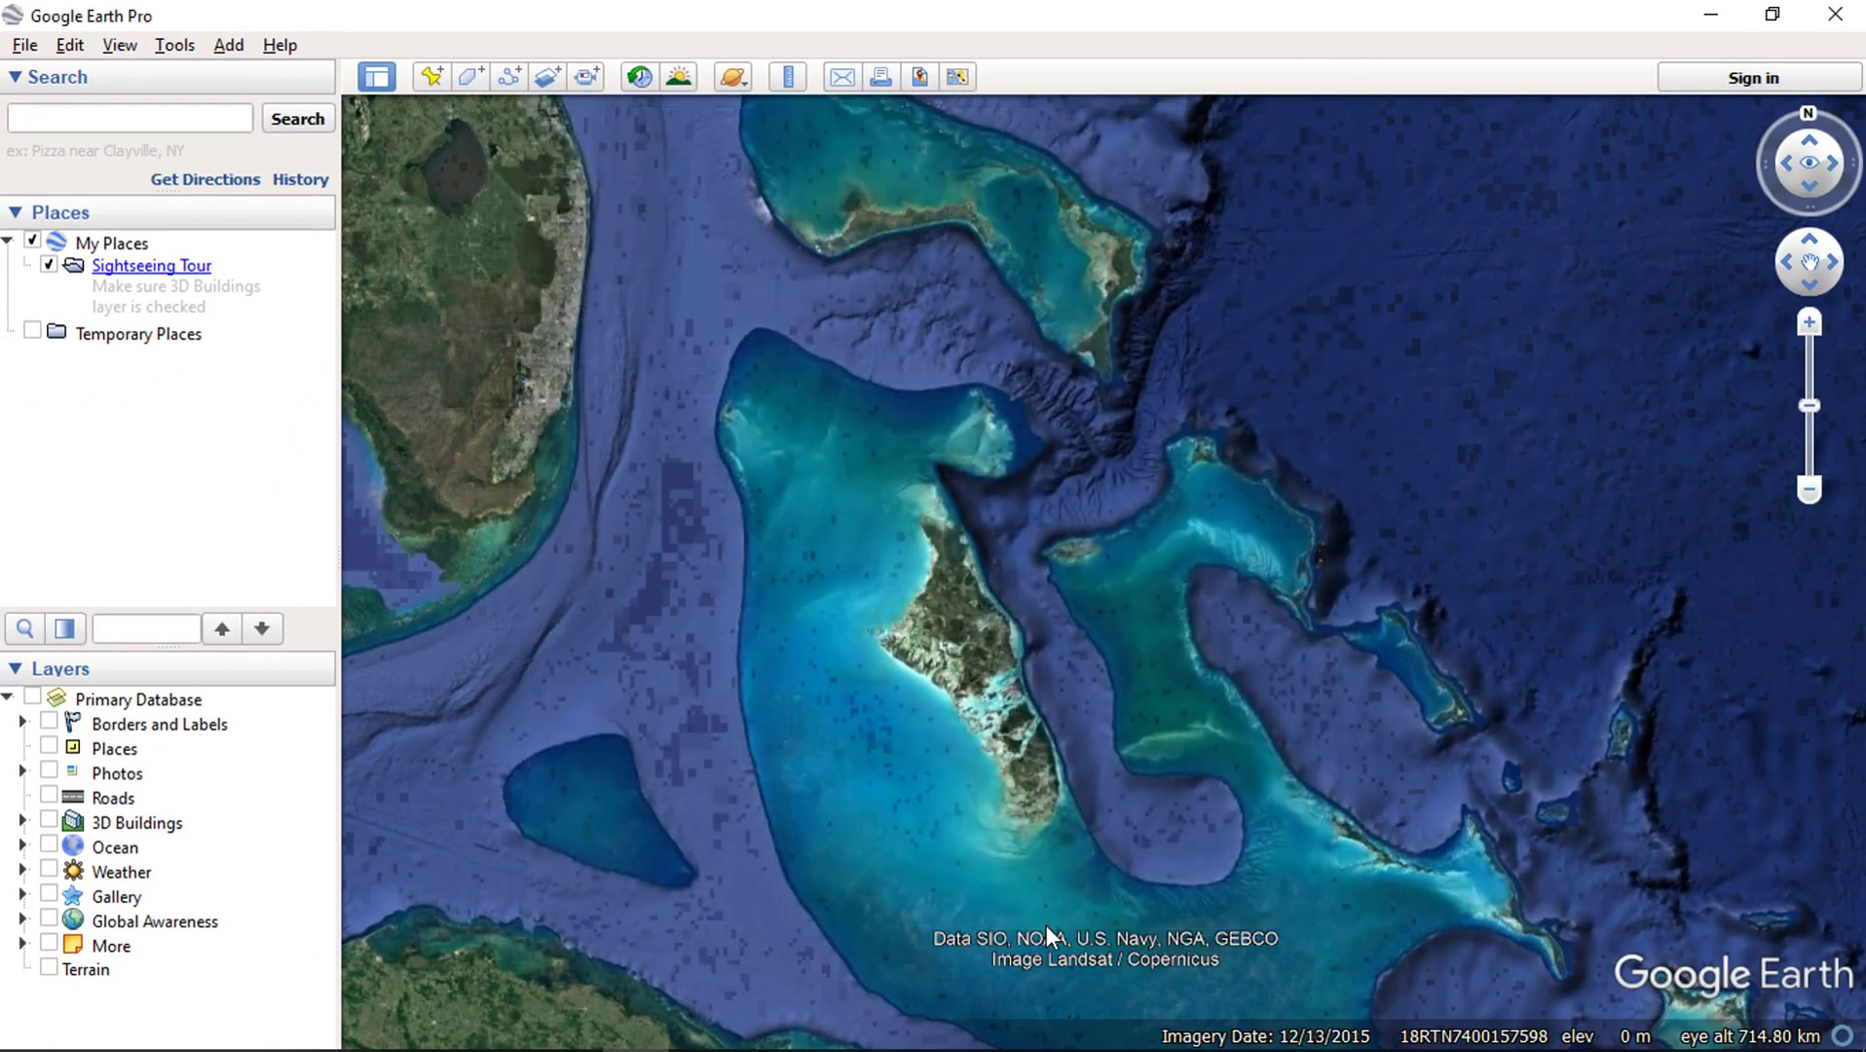
Add a new placemark and drag its pin onto the large Bahamas island
{"action": "left_click", "coordinate": [432, 78]}
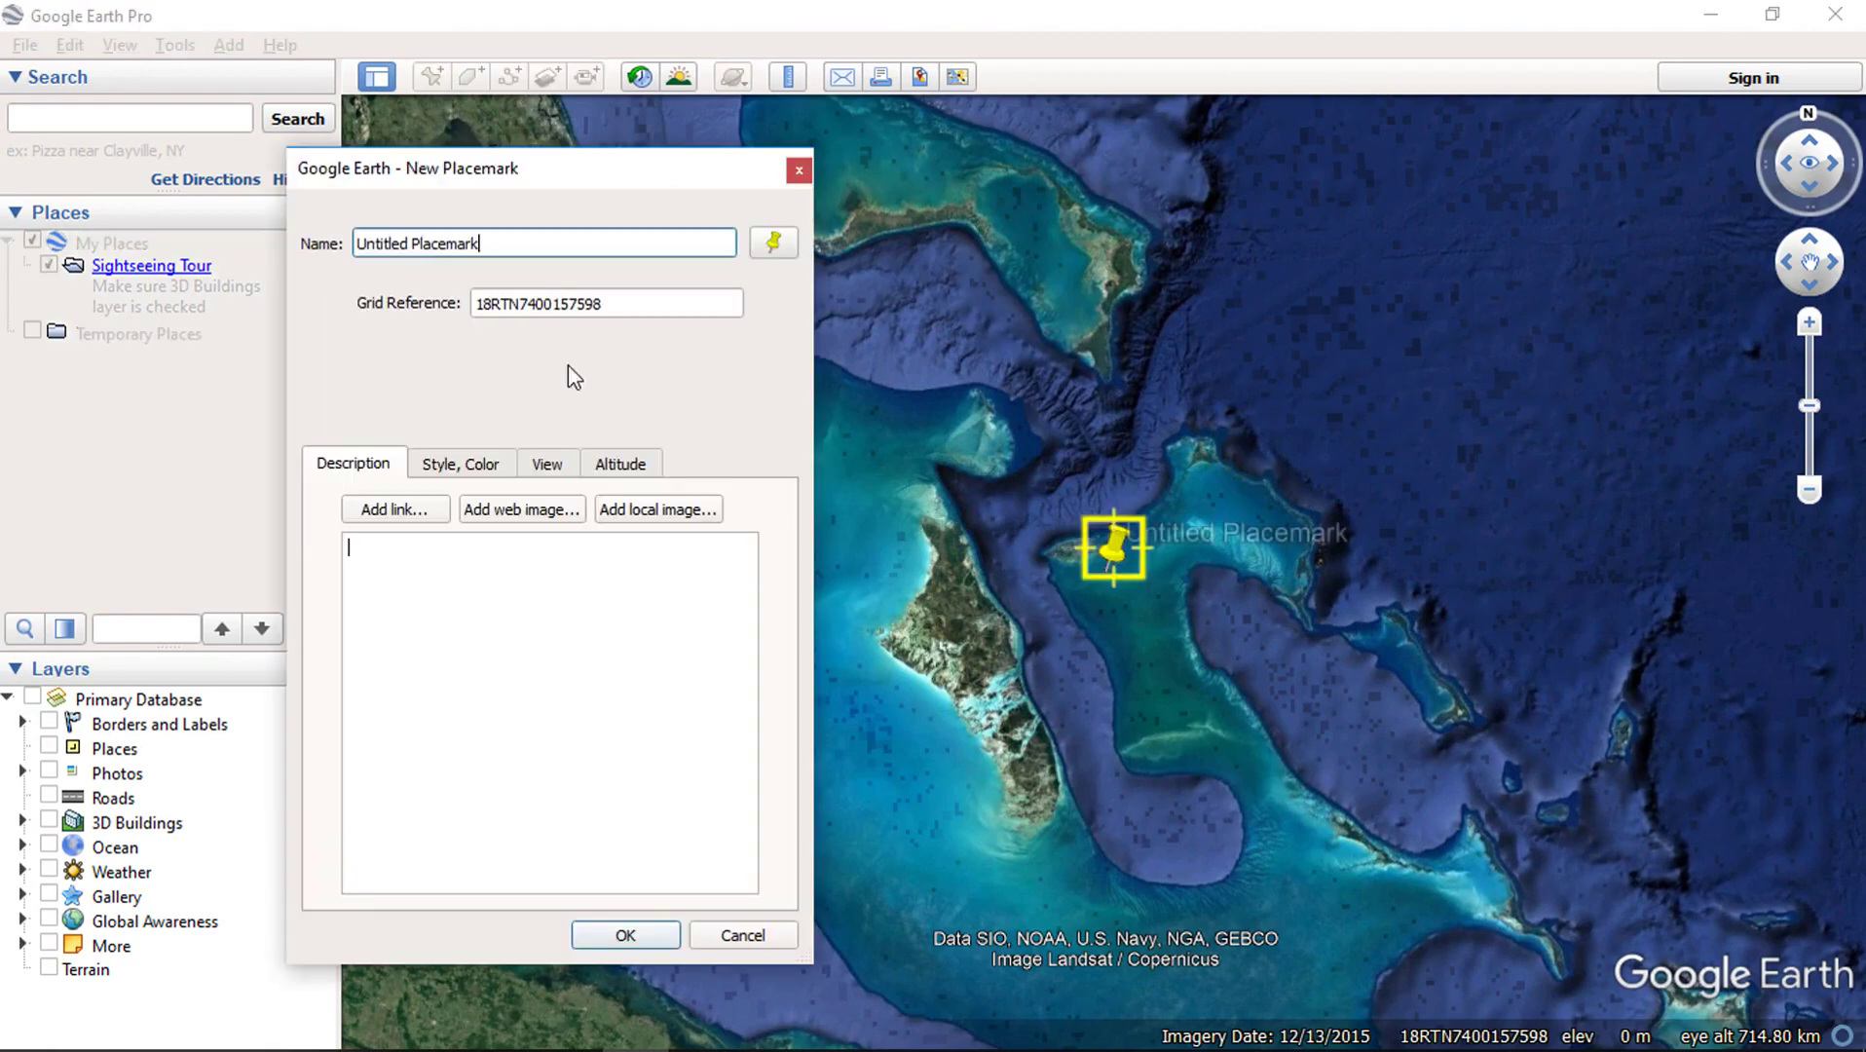
{"action": "left_click_drag", "start_coordinate": [1105, 579], "coordinate": [1052, 623]}
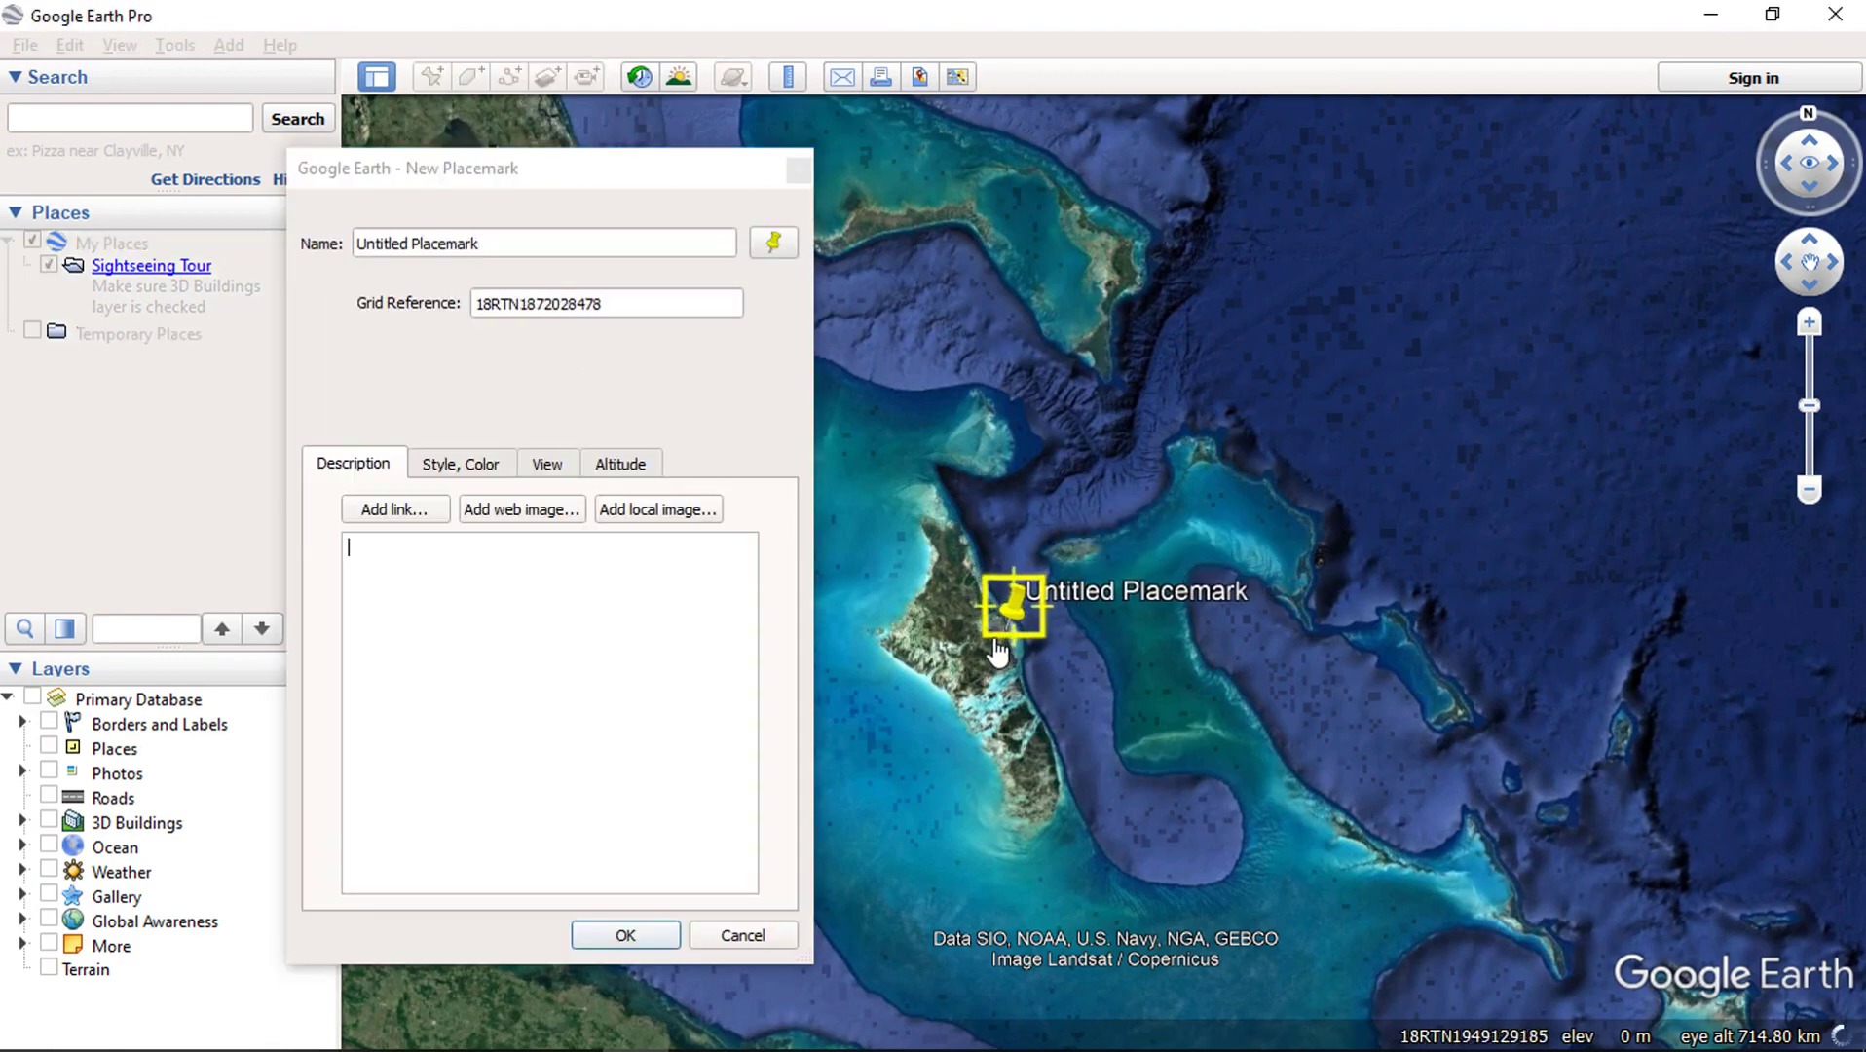
{"action": "left_click_drag", "start_coordinate": [999, 651], "coordinate": [971, 666]}
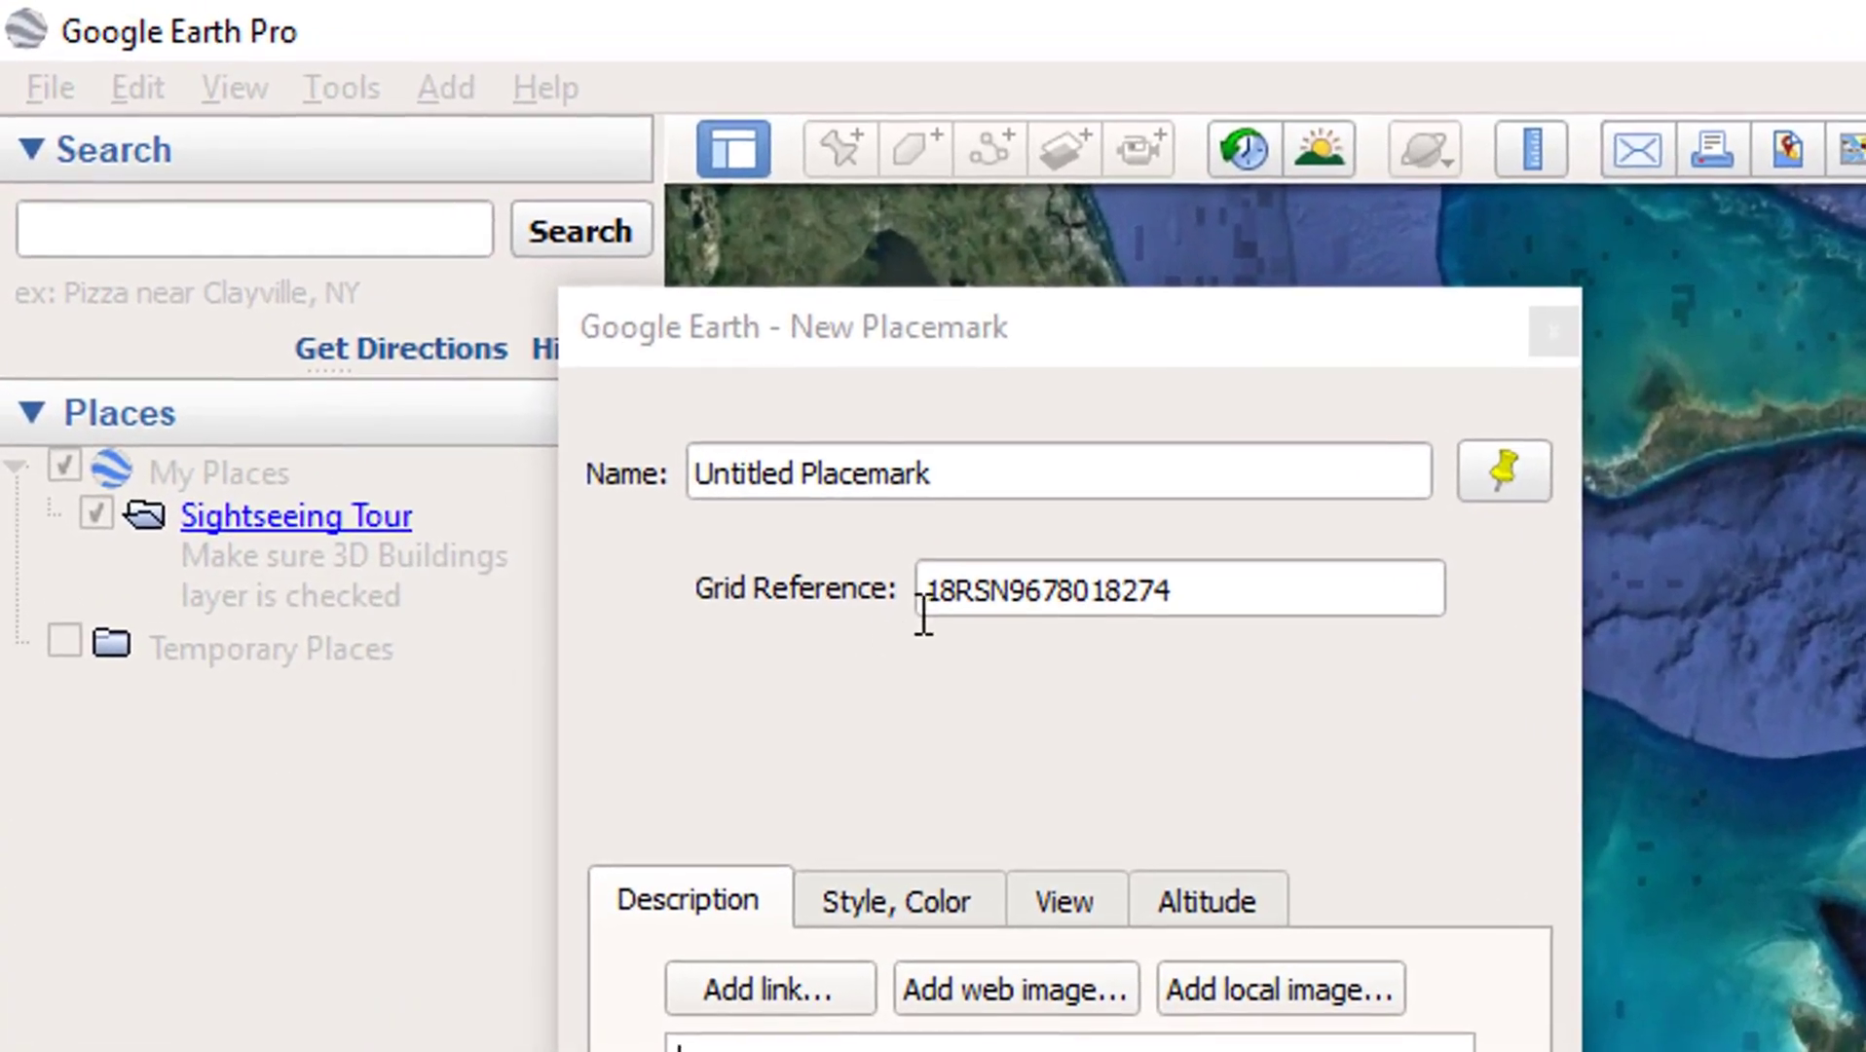
{"action": "left_click_drag", "start_coordinate": [978, 591], "coordinate": [928, 591]}
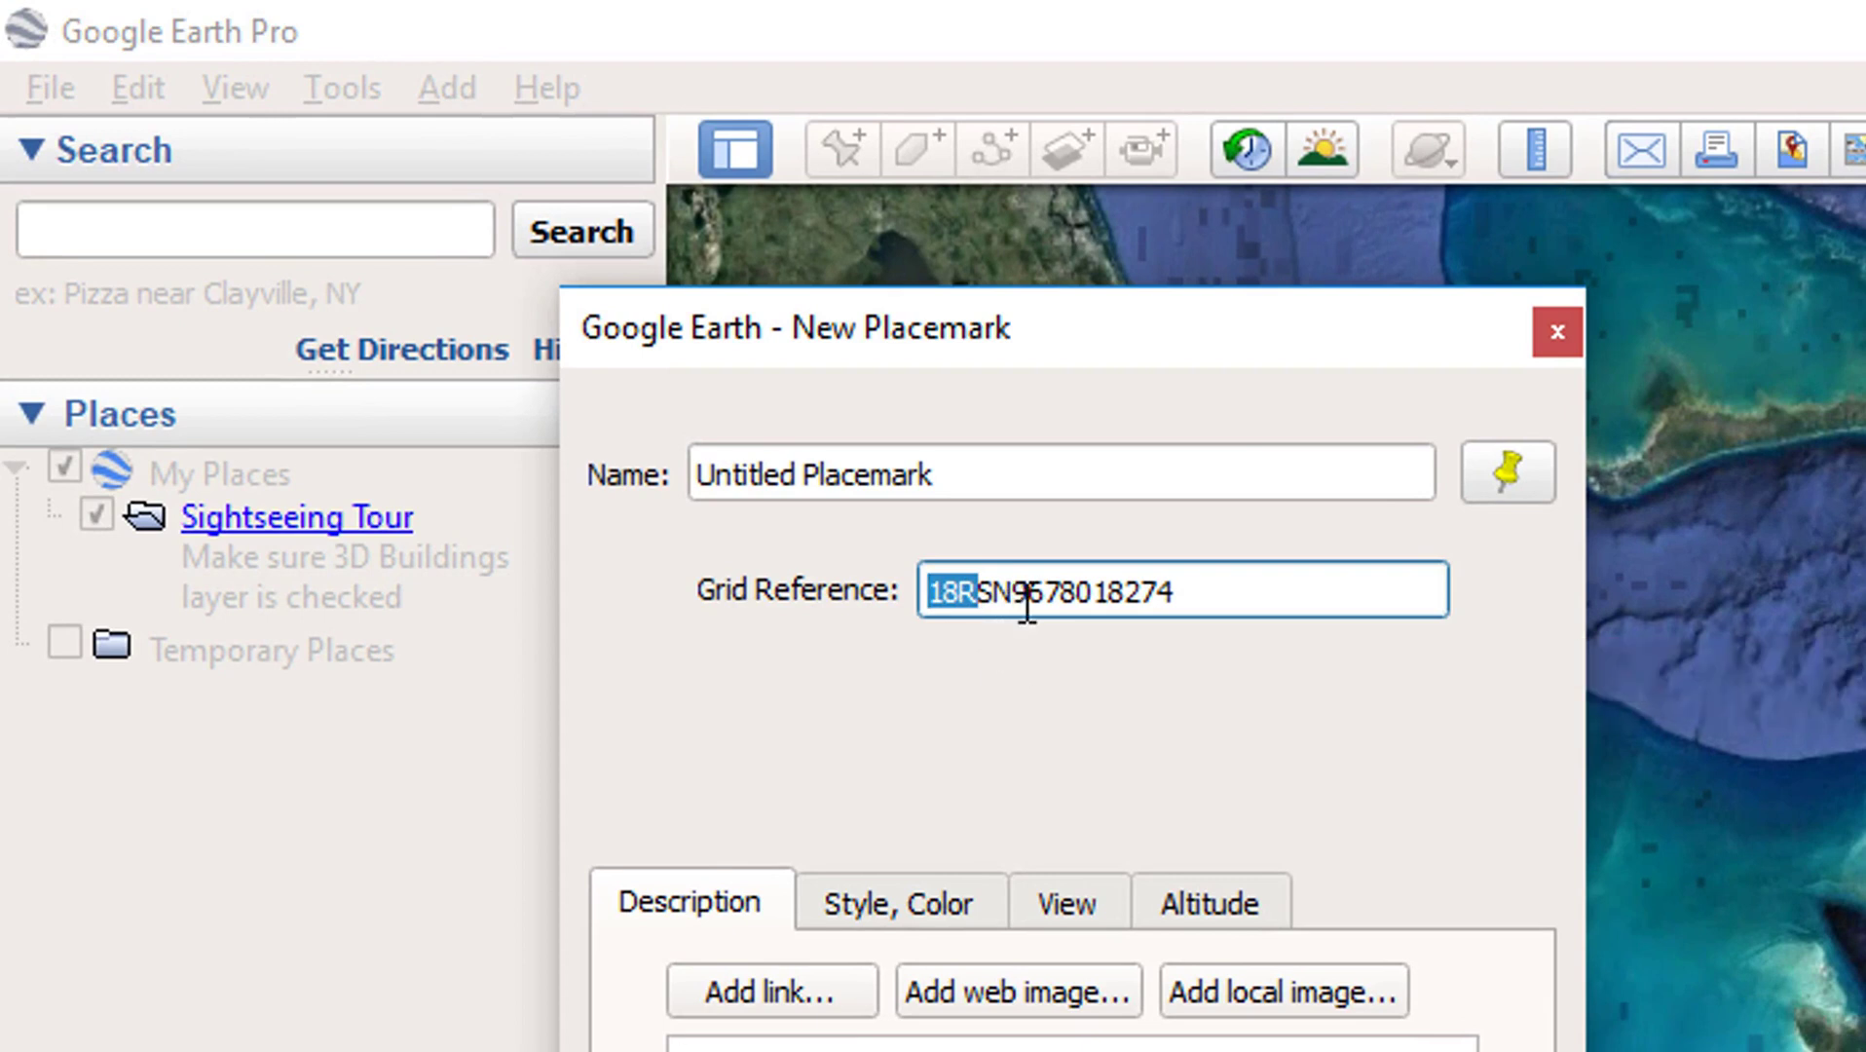
{"action": "left_click_drag", "start_coordinate": [1013, 591], "coordinate": [935, 596]}
{"action": "left_click_drag", "start_coordinate": [1093, 591], "coordinate": [1015, 592]}
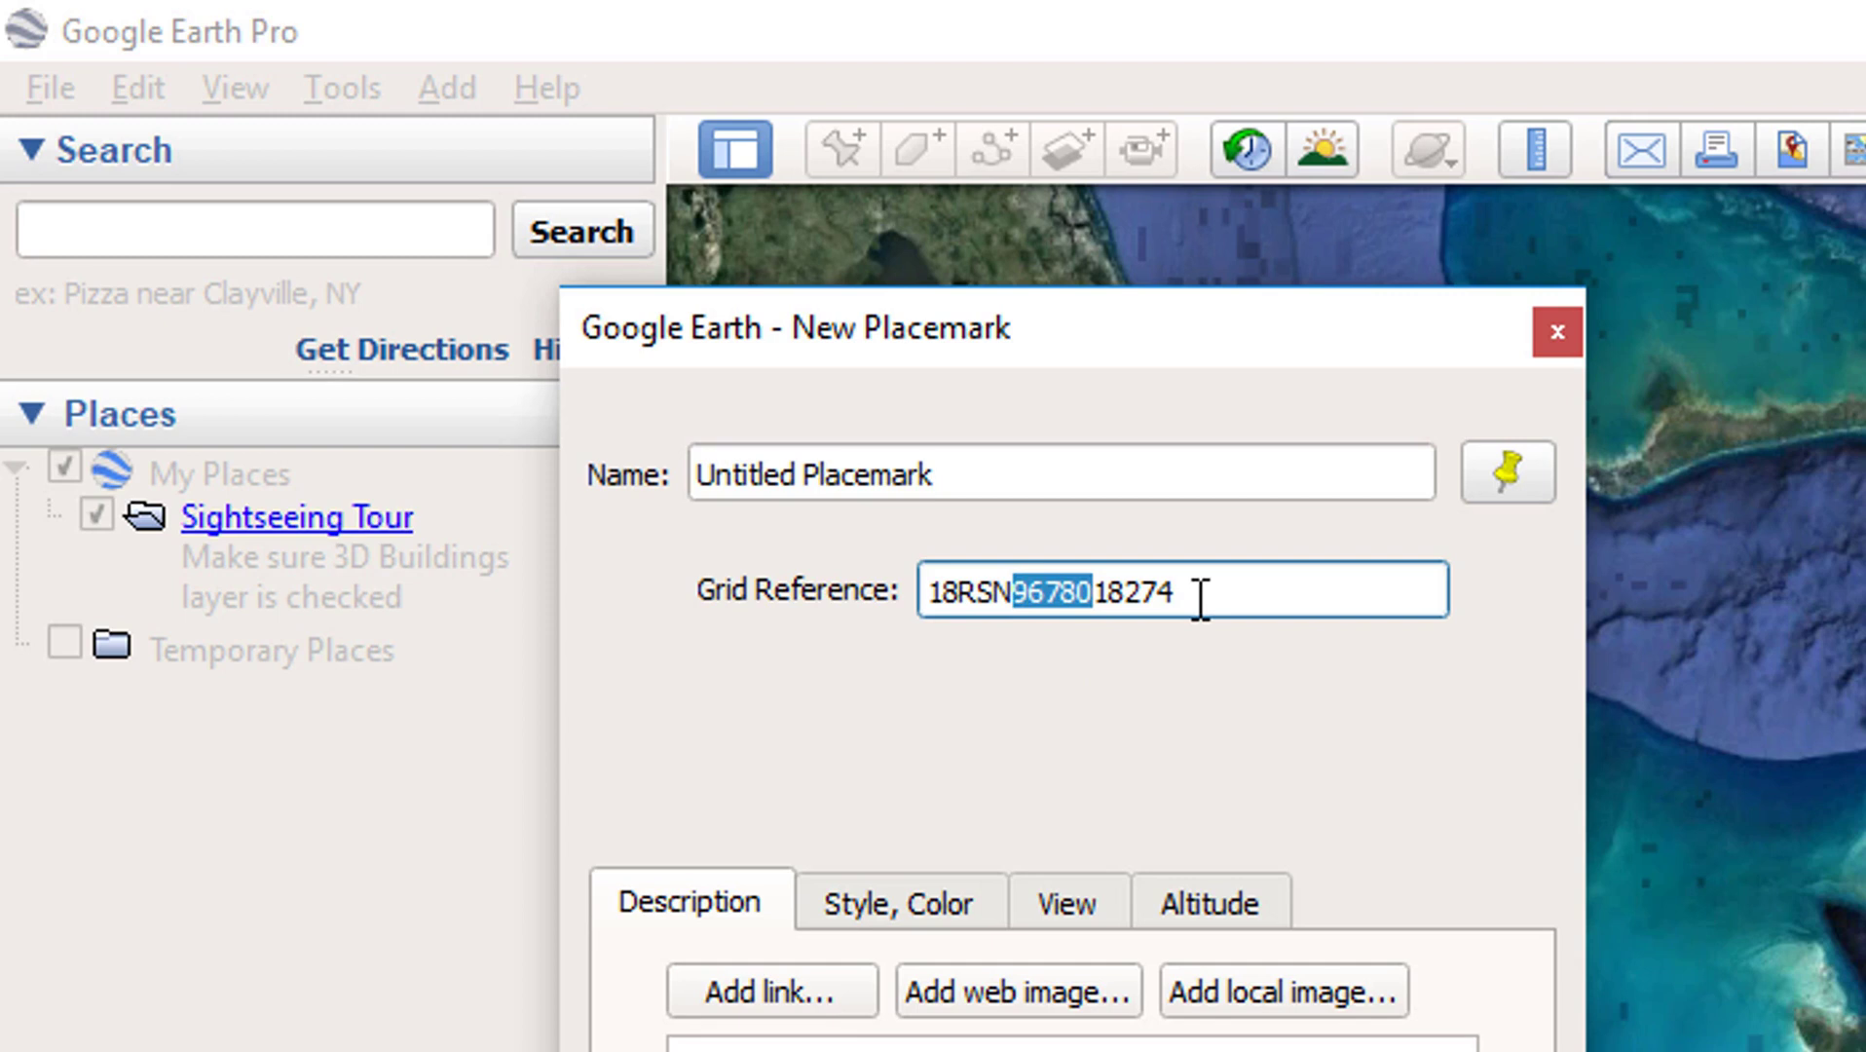
{"action": "left_click_drag", "start_coordinate": [1199, 589], "coordinate": [1093, 590]}
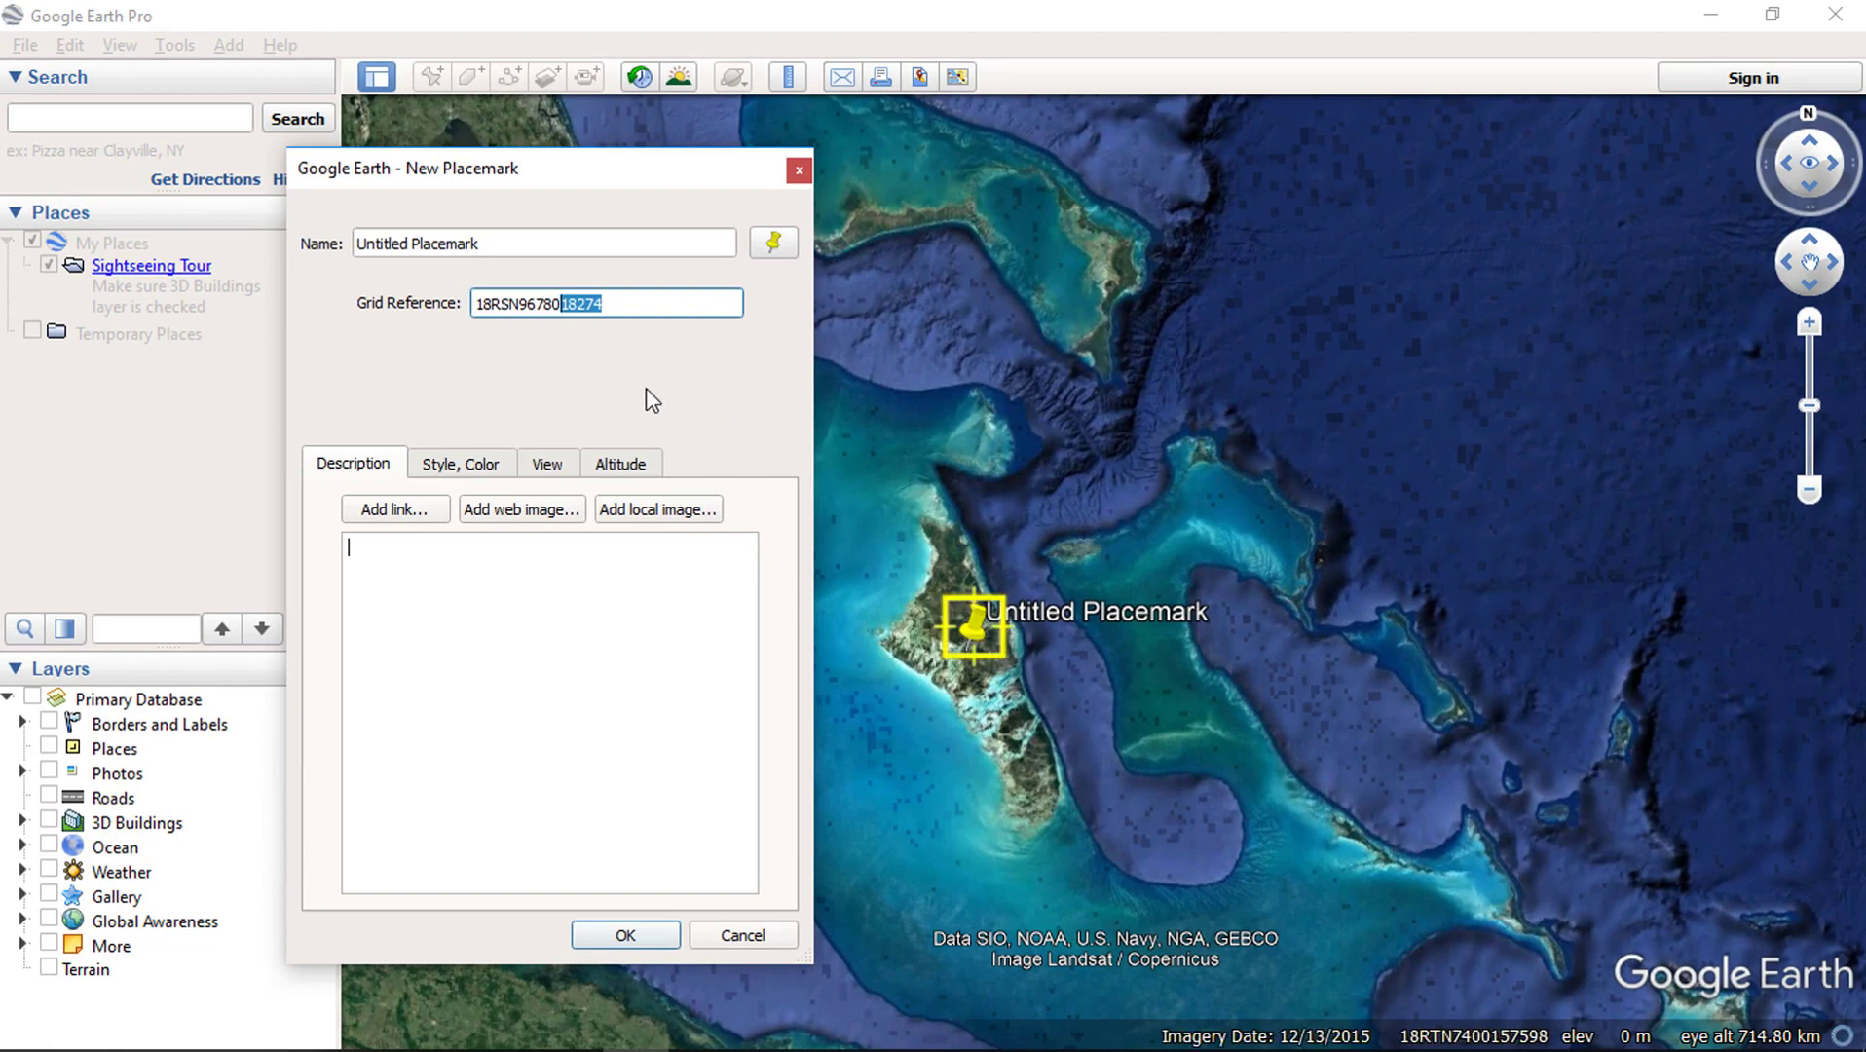
Rename the new placemark to 'Place' and save it
{"action": "left_click", "coordinate": [505, 243]}
{"action": "left_click_drag", "start_coordinate": [506, 243], "coordinate": [330, 240]}
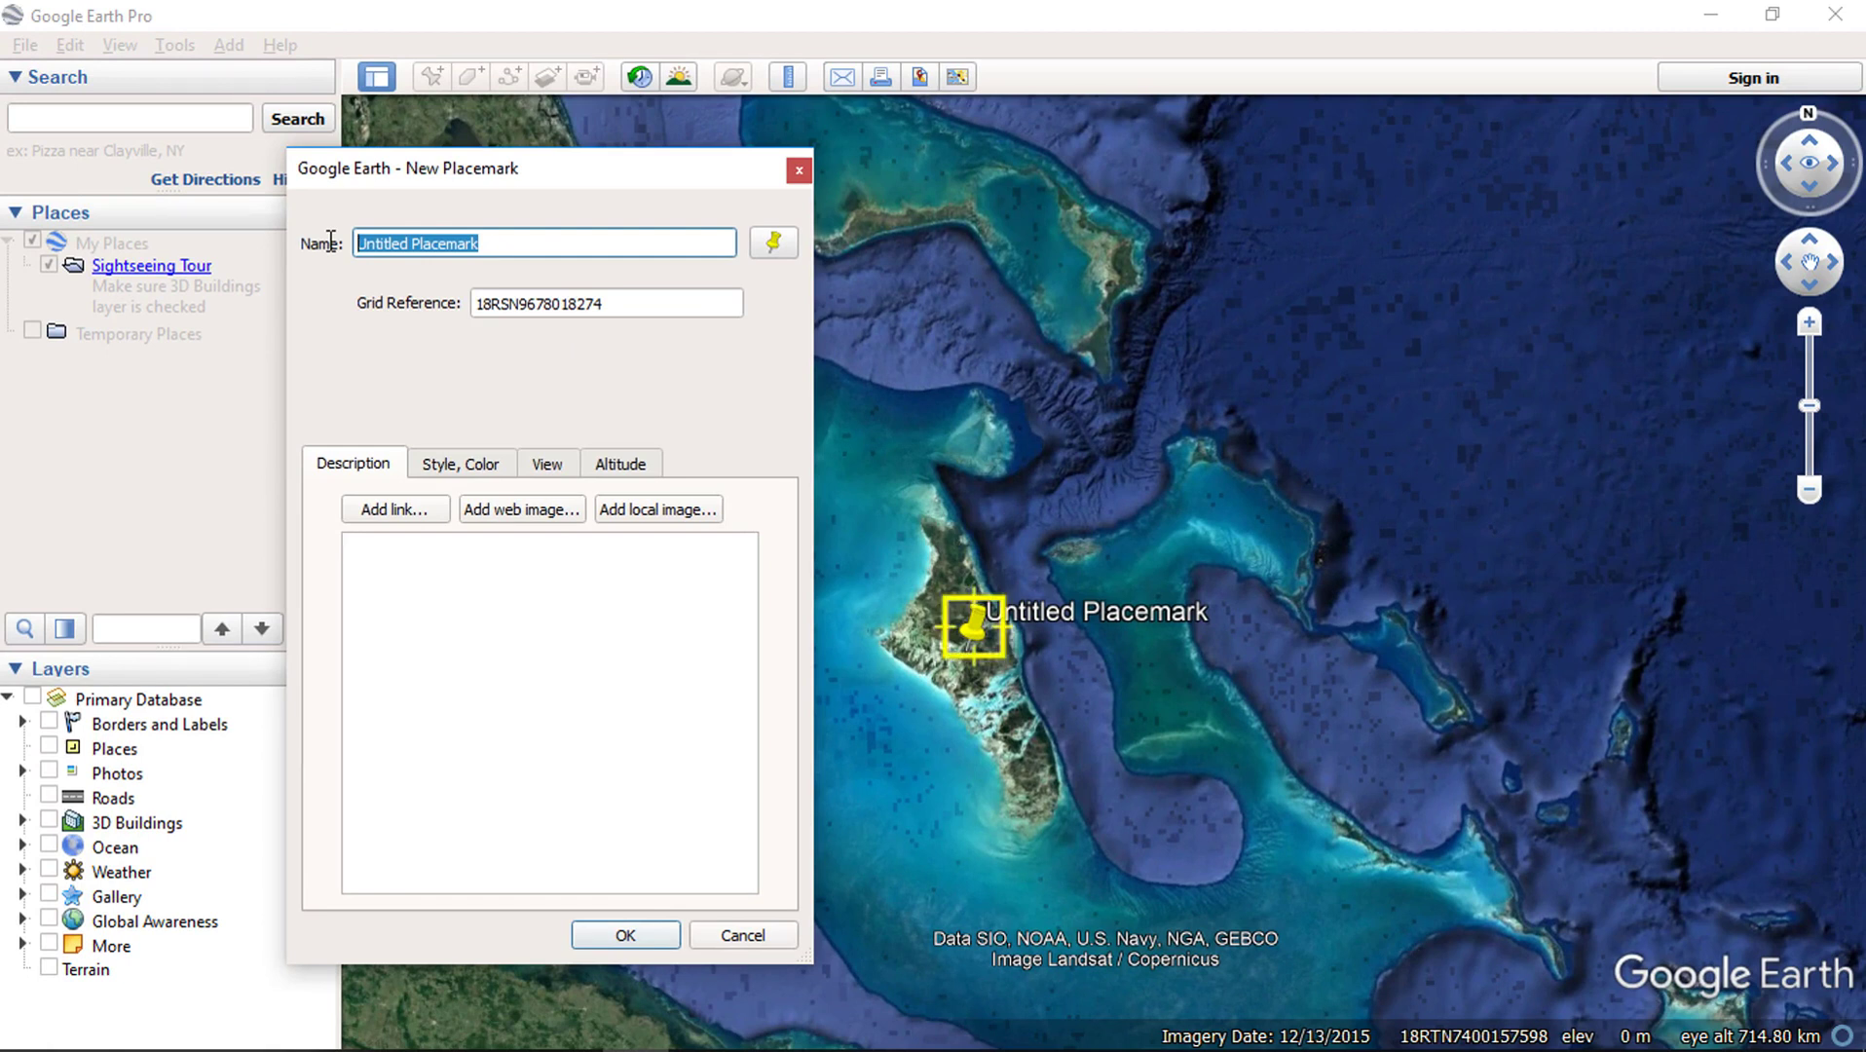
{"action": "type", "text": "P"}
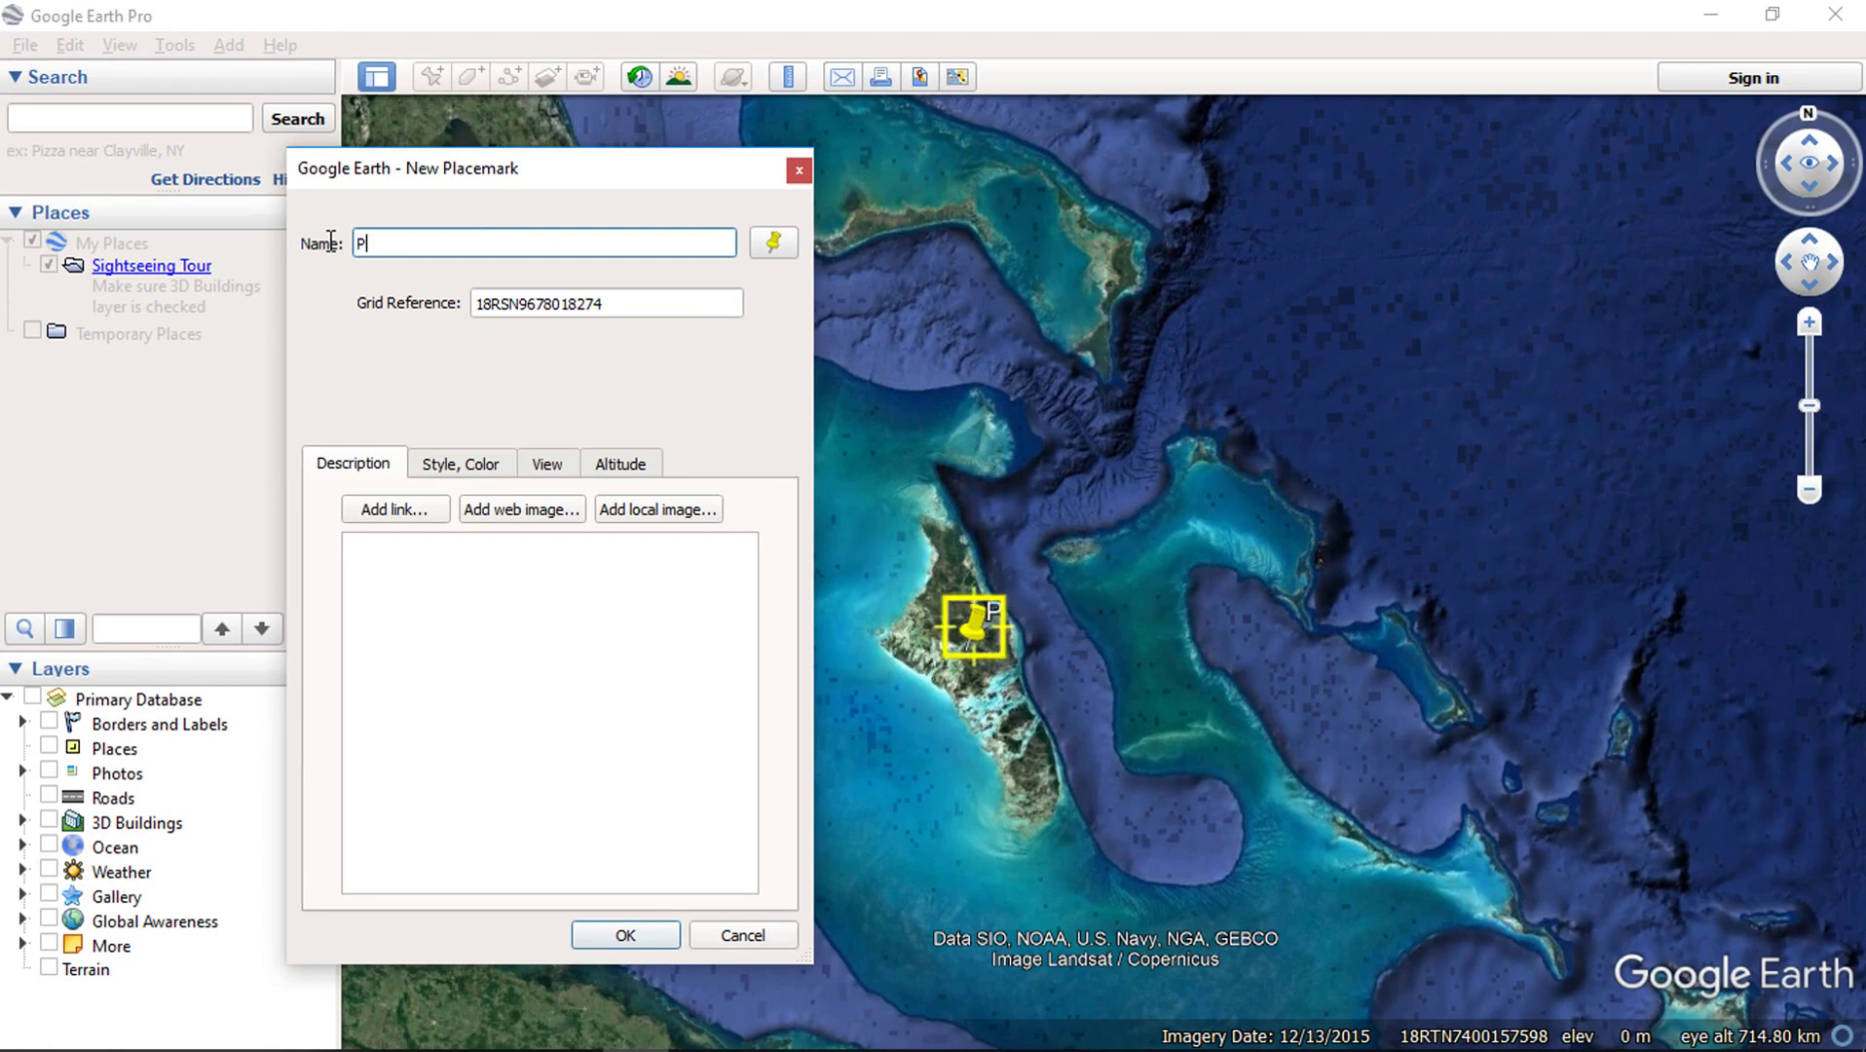
{"action": "type", "text": "lace"}
{"action": "left_click", "coordinate": [639, 938]}
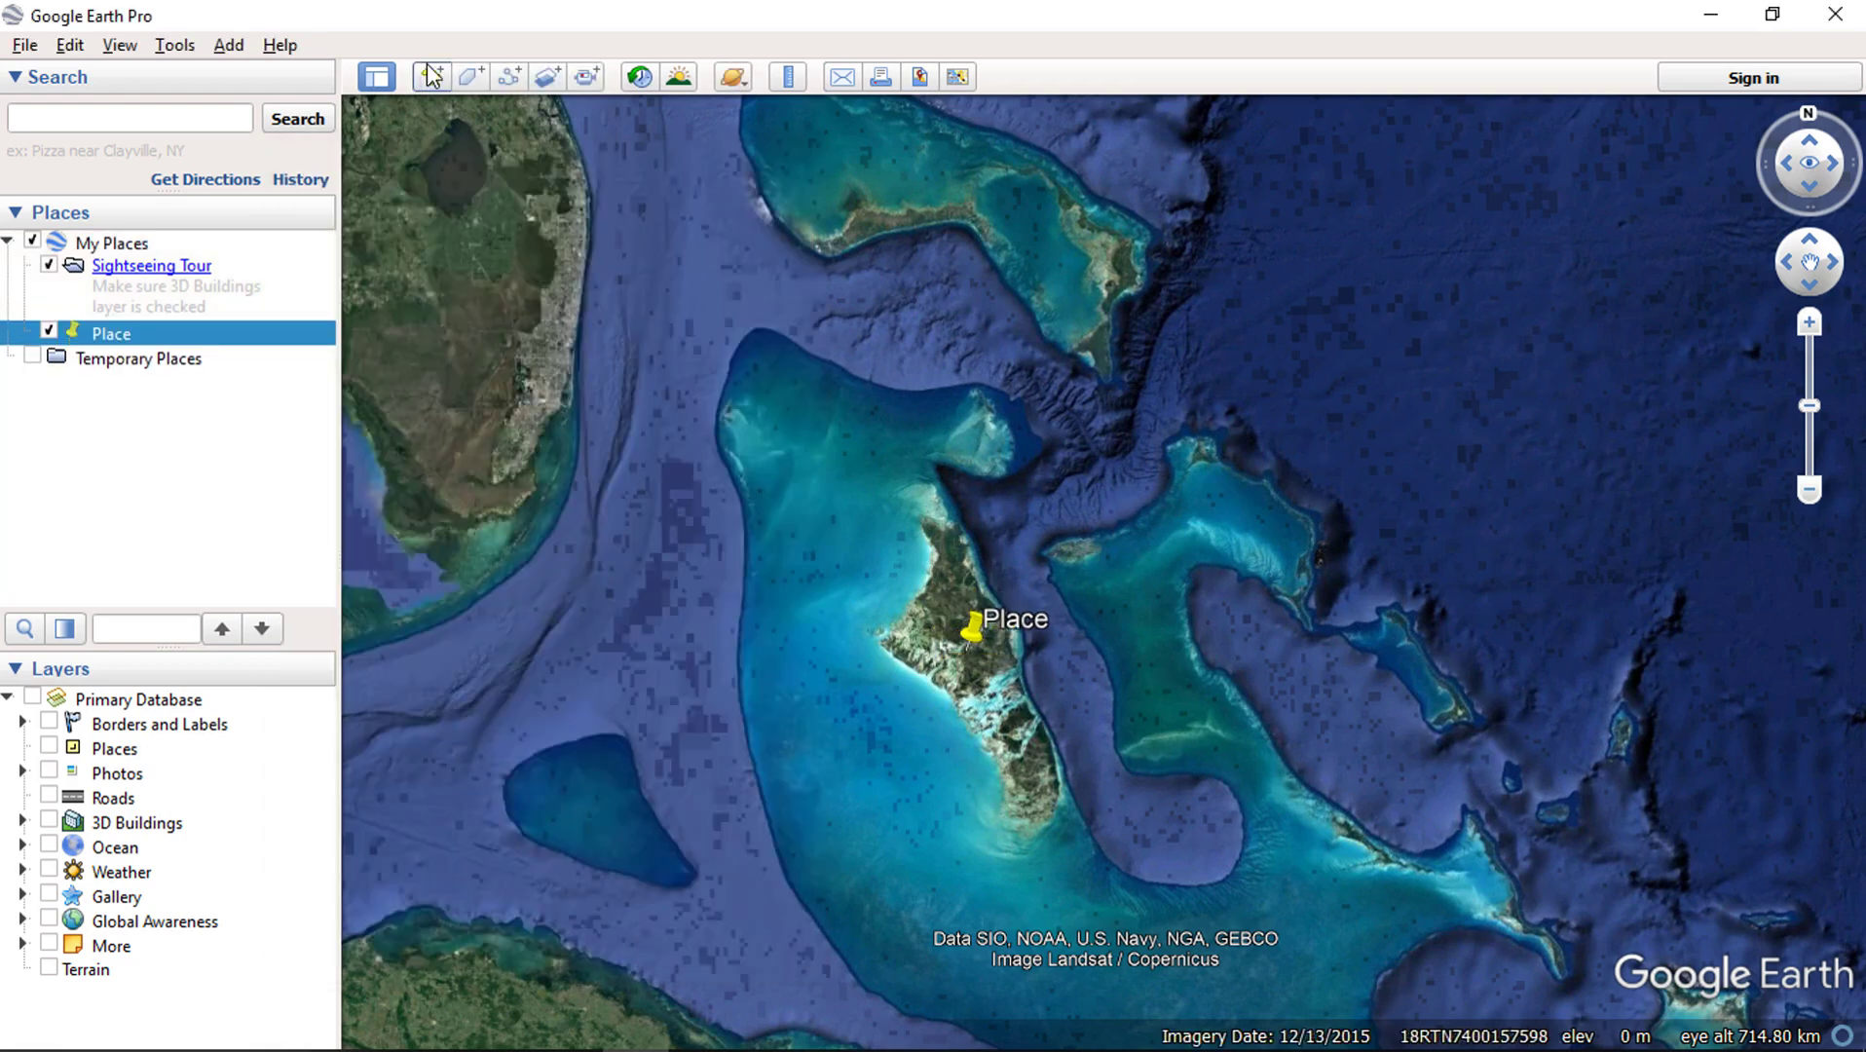
Switch the Show Lat/Long format in Options back to Decimal Degrees
{"action": "left_click", "coordinate": [197, 49]}
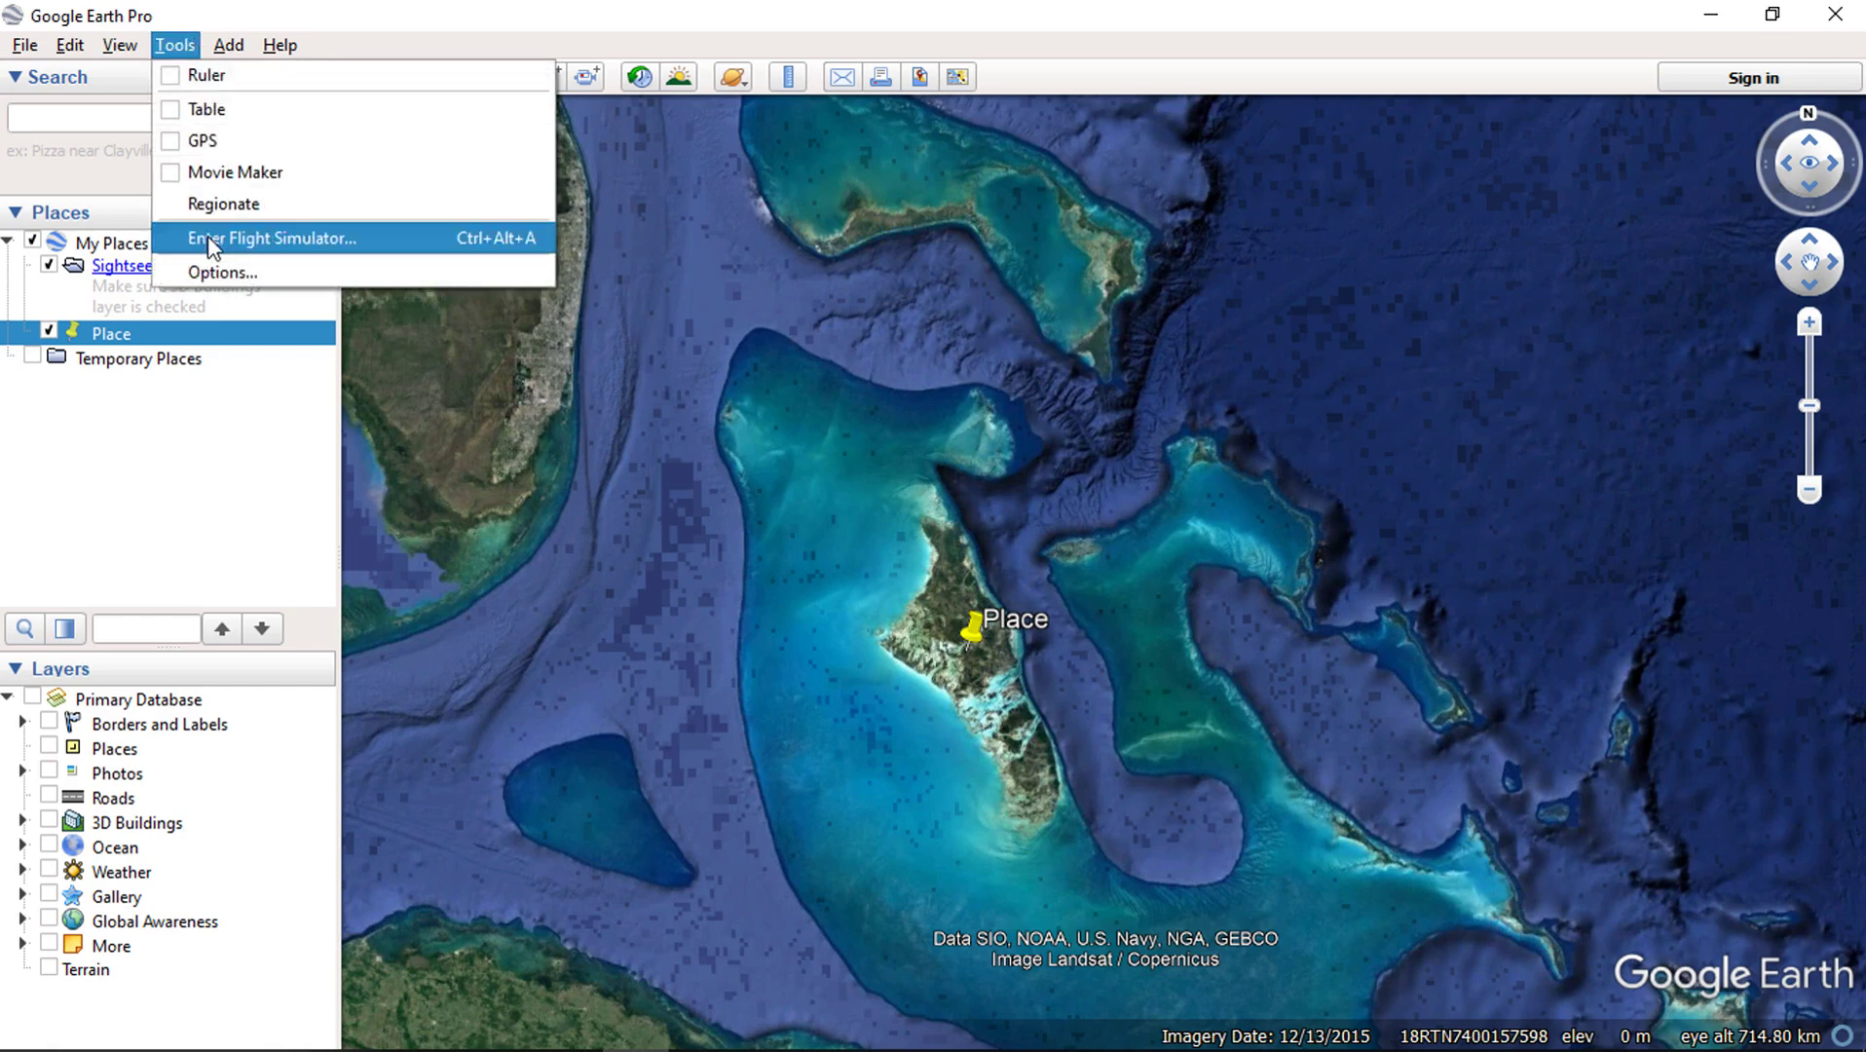
{"action": "left_click", "coordinate": [290, 278]}
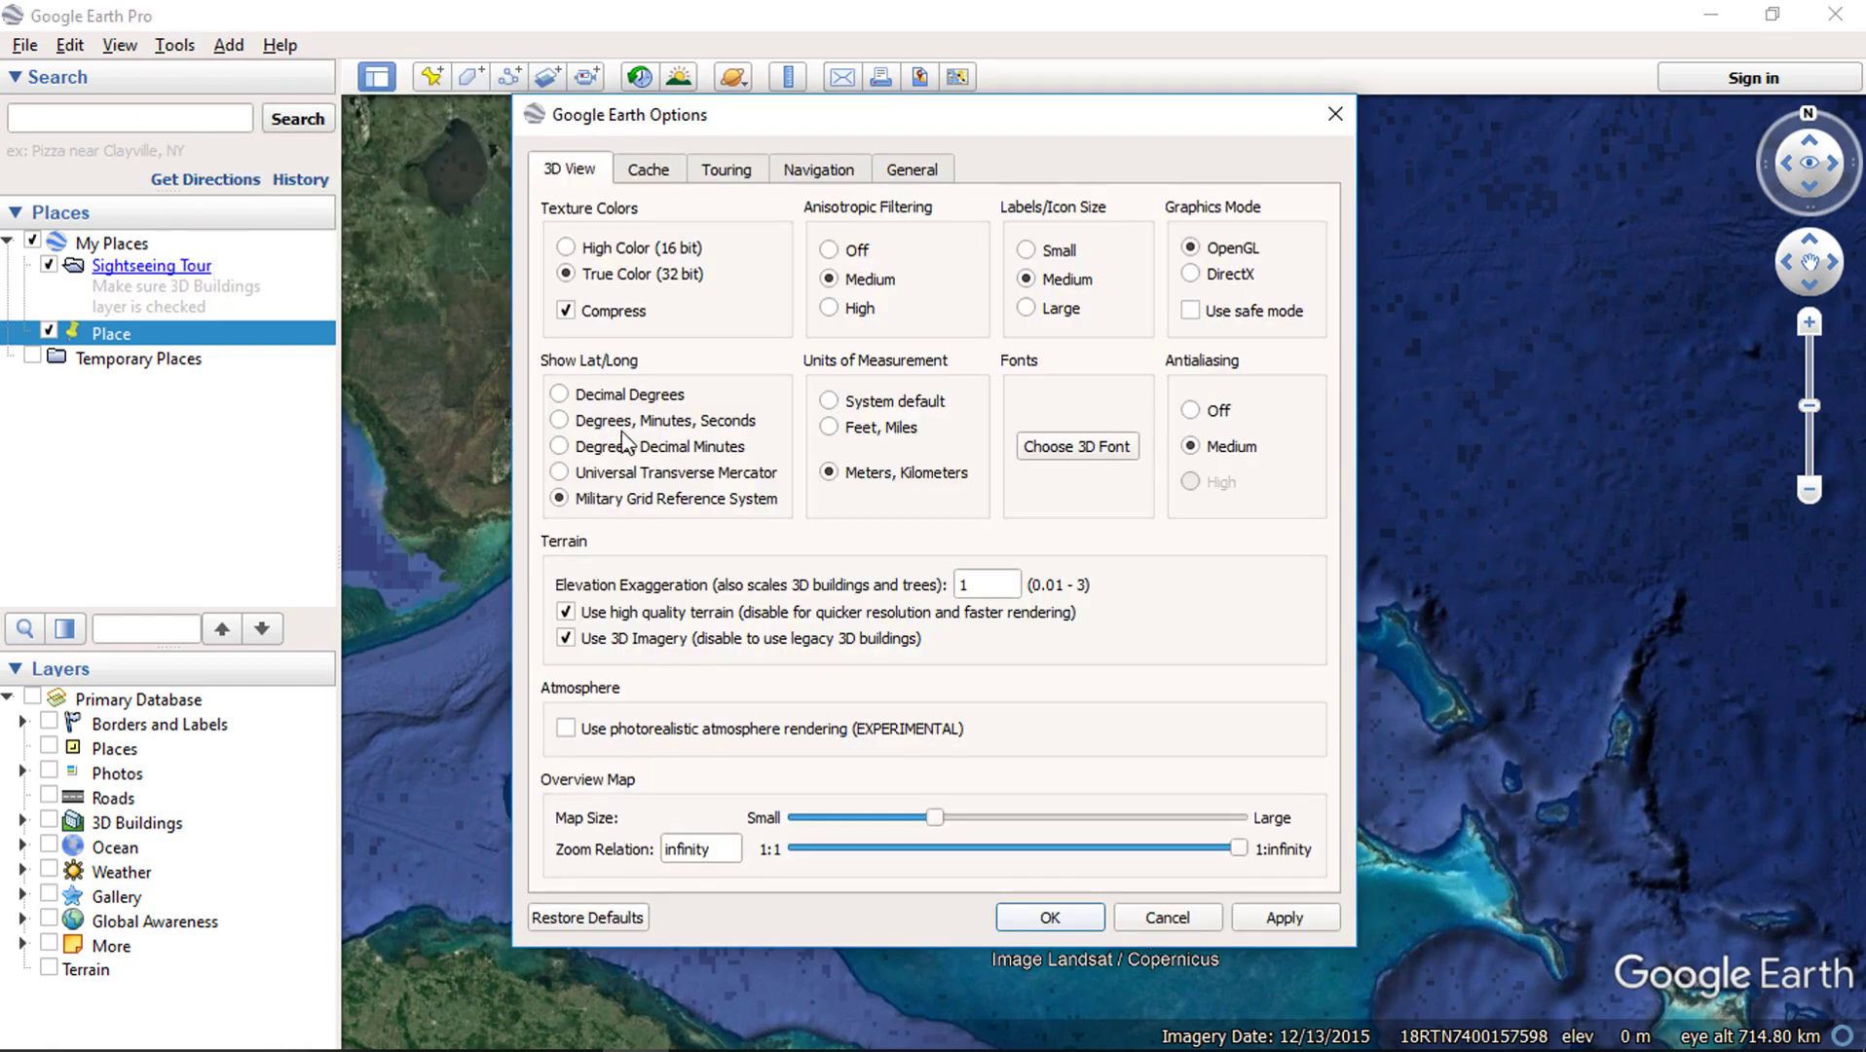
{"action": "left_click", "coordinate": [562, 395]}
{"action": "left_click", "coordinate": [1059, 916]}
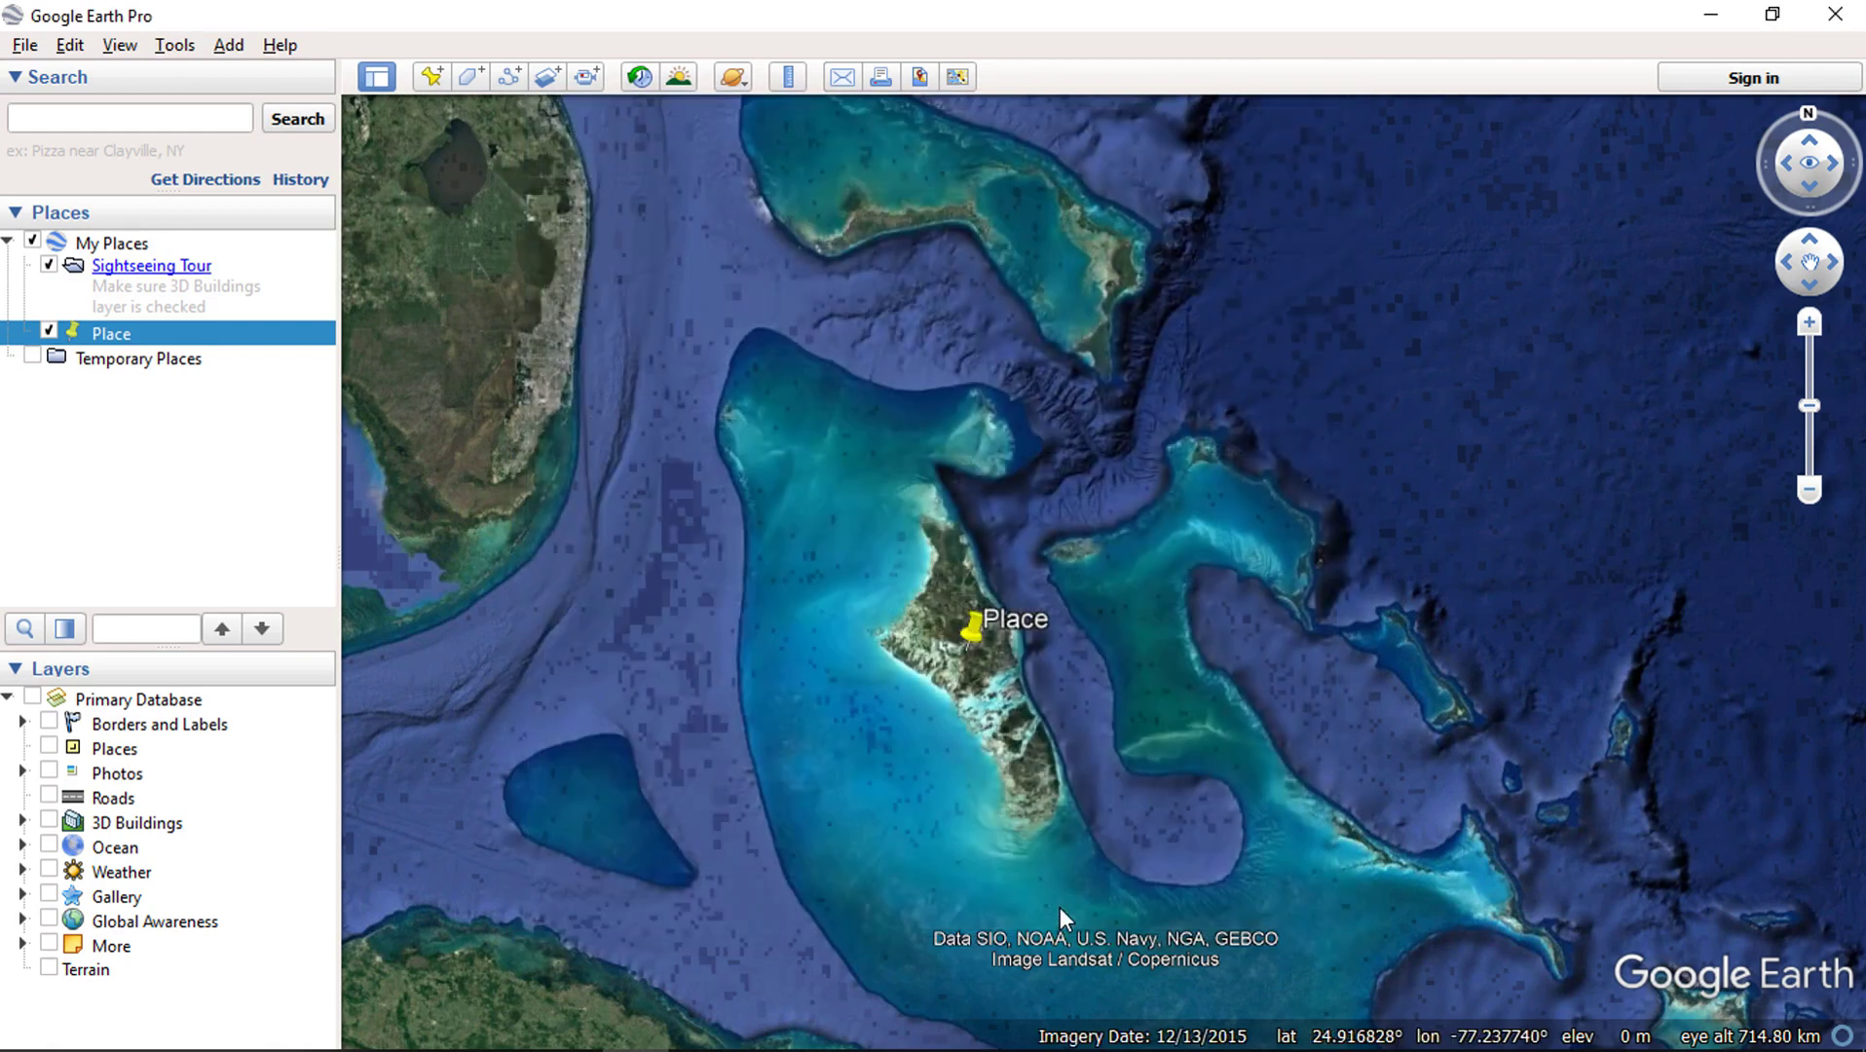